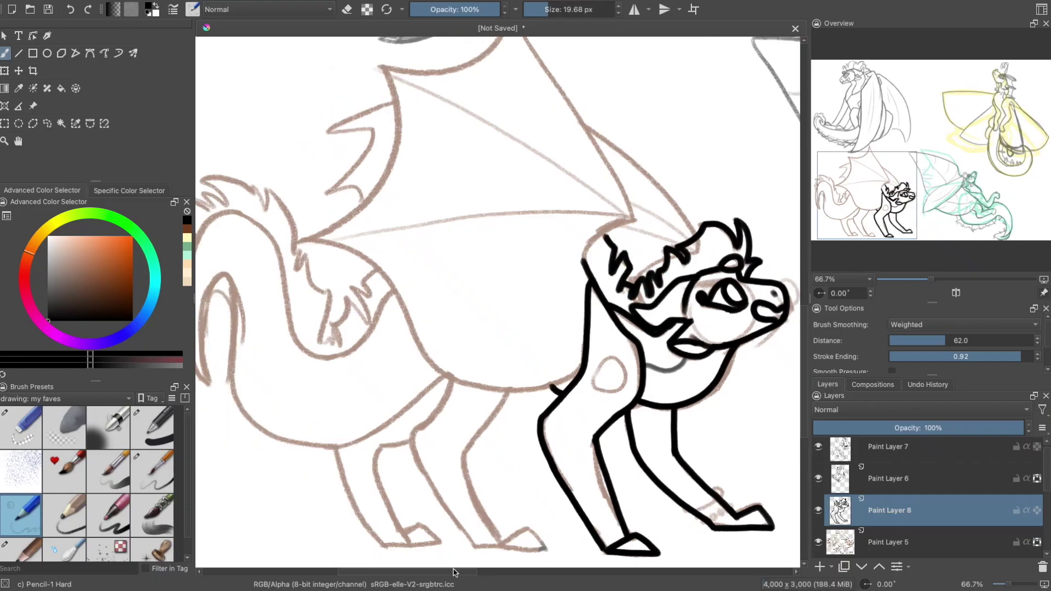
- Ink the neck mane plus the wing's outline, membrane lines and edge spikes in black
drag(397, 301, 369, 411)
mouse_move(580, 358)
mouse_down()
mouse_move(453, 137)
mouse_move(249, 381)
mouse_up()
drag(526, 532, 264, 381)
drag(576, 360, 336, 211)
drag(264, 377, 575, 359)
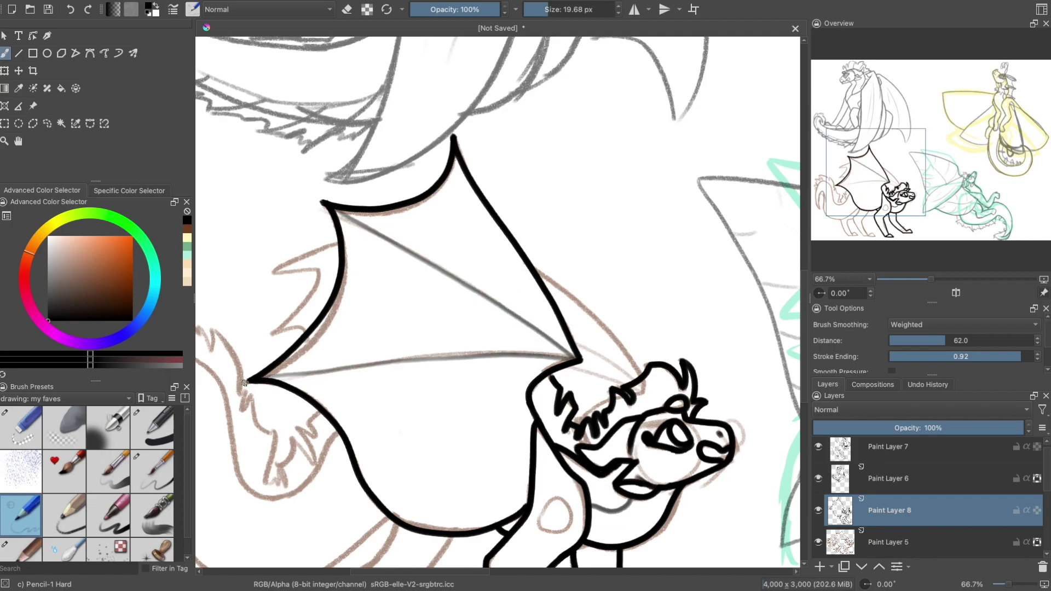
drag(640, 377, 535, 269)
mouse_move(338, 242)
mouse_down()
mouse_move(312, 278)
mouse_move(306, 330)
mouse_up()
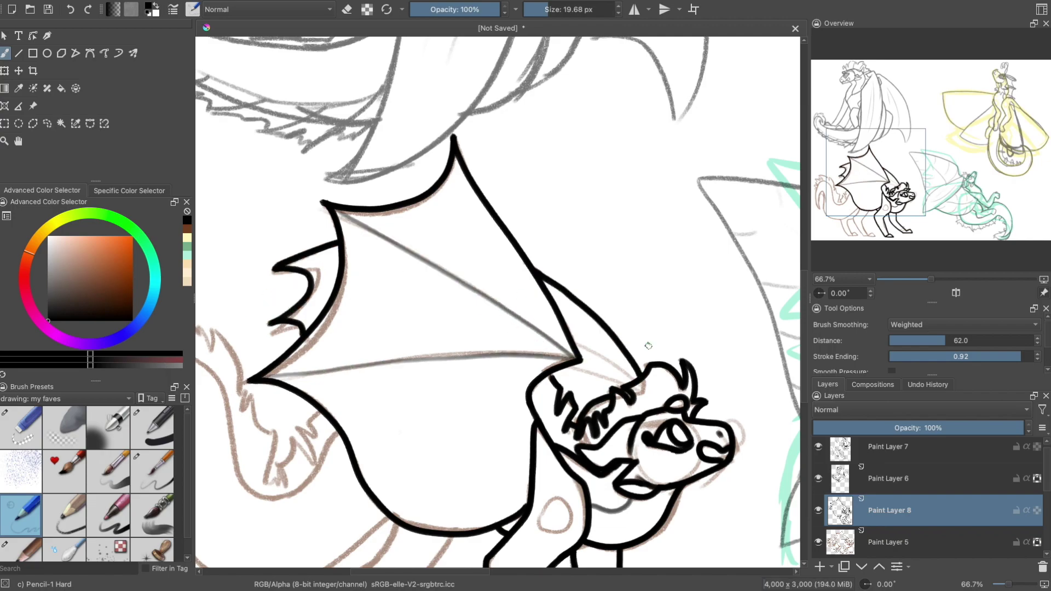
drag(647, 347, 738, 201)
- Ink the front and hind legs, toes and belly line in black
mouse_move(554, 391)
mouse_down()
mouse_move(520, 491)
mouse_move(548, 539)
mouse_move(594, 544)
mouse_move(485, 484)
mouse_move(458, 430)
mouse_up()
mouse_move(495, 376)
mouse_down()
mouse_move(454, 428)
mouse_move(456, 537)
mouse_move(381, 443)
mouse_up()
drag(452, 522, 486, 536)
drag(491, 374, 366, 443)
- Outline the tail's curves, tip, fur tufts and top spike
mouse_move(438, 284)
mouse_down()
mouse_move(377, 352)
mouse_move(252, 214)
mouse_up()
drag(249, 271, 367, 444)
drag(261, 216, 256, 377)
mouse_move(409, 264)
mouse_down()
mouse_move(378, 340)
mouse_move(353, 339)
mouse_up()
mouse_move(345, 269)
mouse_down()
mouse_move(305, 194)
mouse_move(223, 193)
mouse_up()
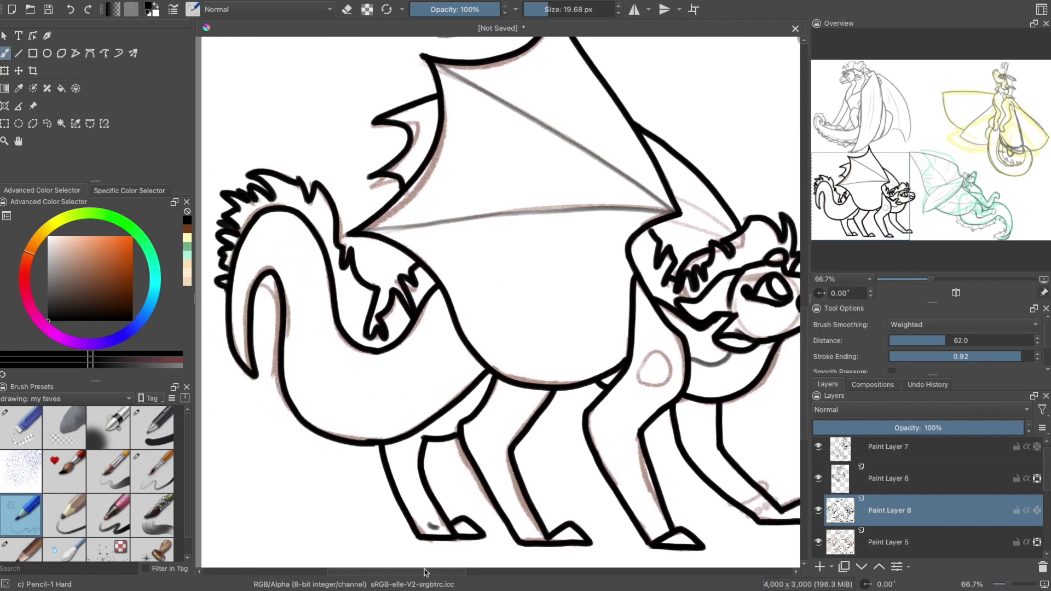
- Draw the grey underbelly line along the tail and add a new empty layer
scroll(427, 574, left, 1)
drag(465, 340, 320, 340)
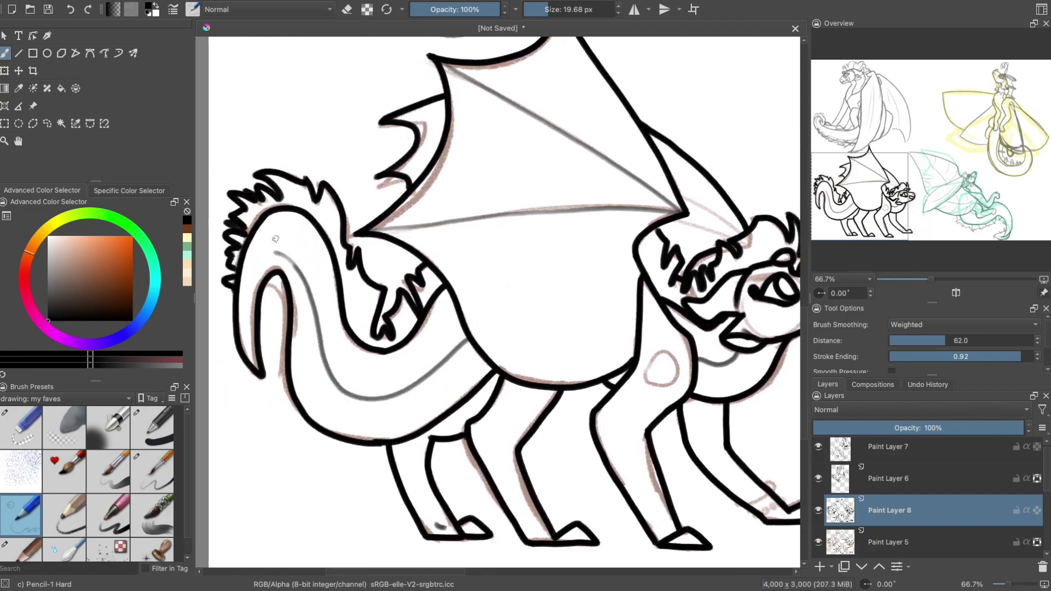
scroll(378, 584, right, 4)
key(Insert)
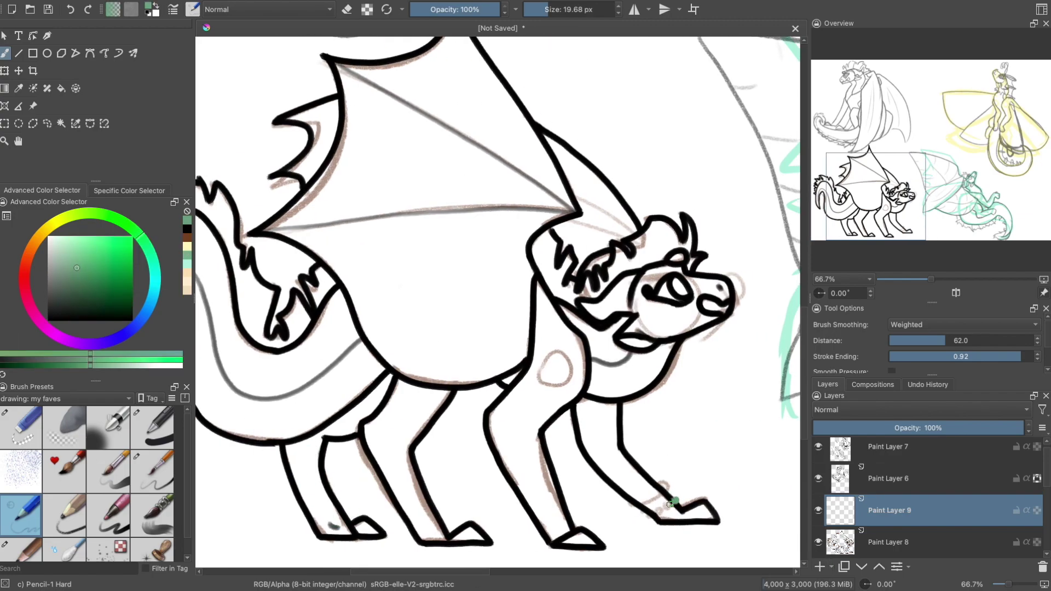
- Draw a green double band around the front ankle, erasing to clean up its edges
key(e)
key(e)
key(e)
mouse_move(657, 487)
mouse_down()
mouse_move(635, 504)
mouse_move(657, 500)
mouse_up()
key(e)
key(e)
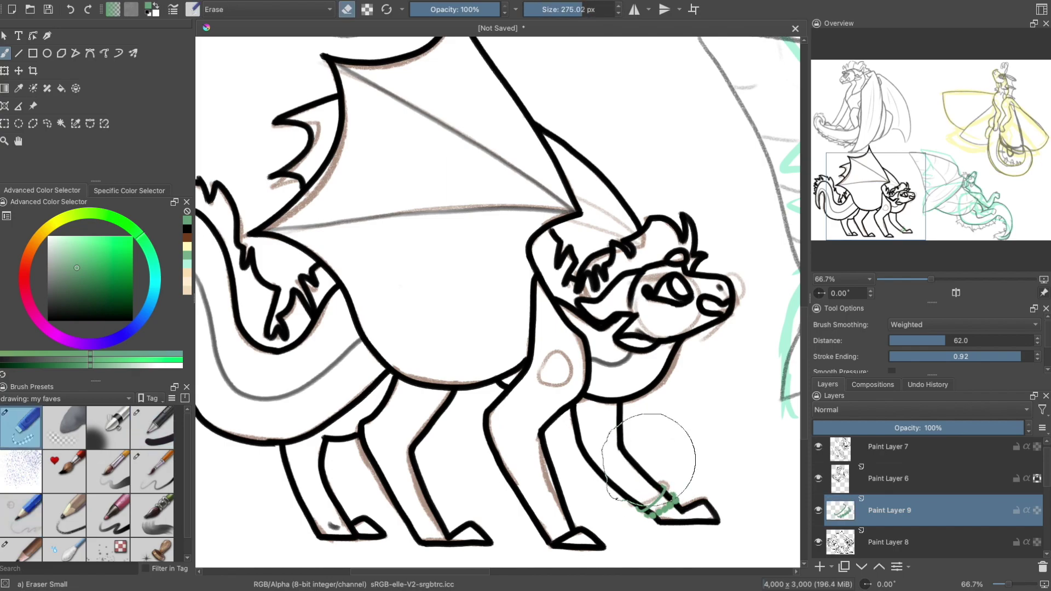
key(e)
key(e)
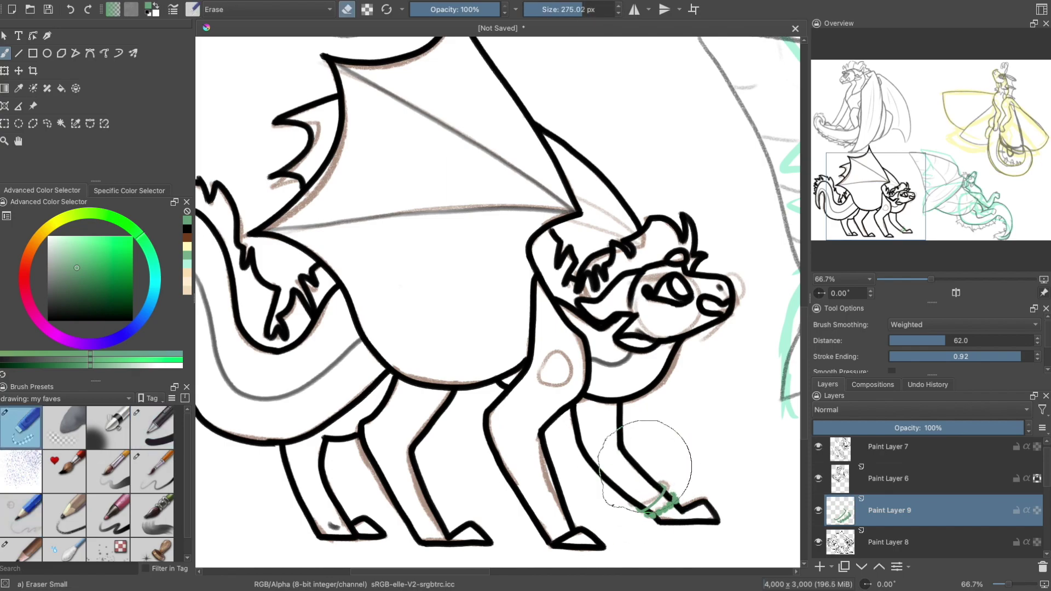
key(e)
drag(530, 517, 565, 524)
- Return to the line art layer with the black pencil, zoom out, and make a clipping group
key(Page_Down)
key(slash)
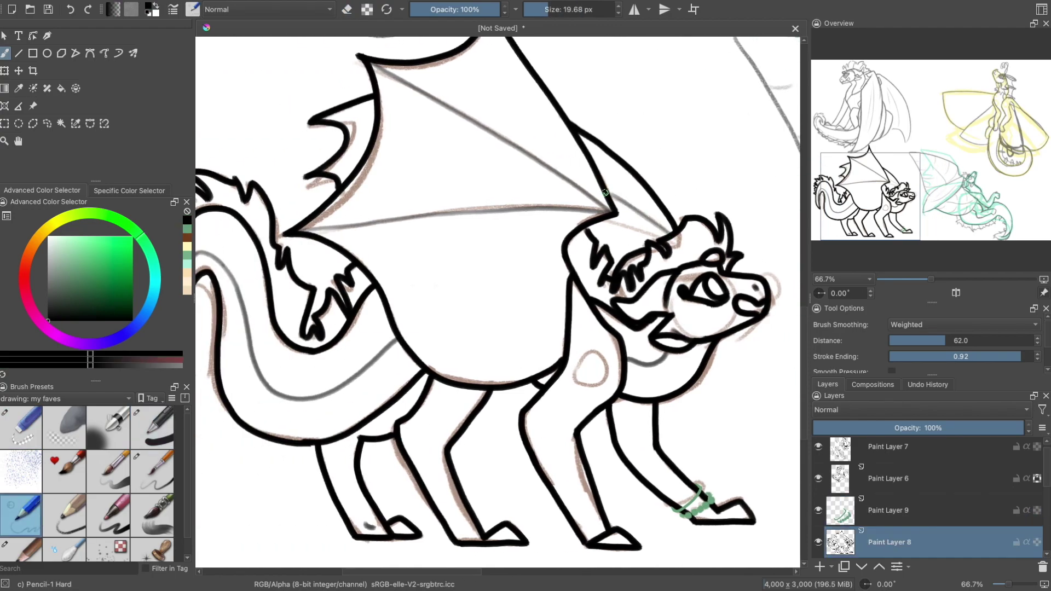
key(minus)
key(minus)
scroll(858, 554, down, 1)
key(ctrl+shift+g)
- Magic-wand select the empty area around the dragon and paste the Sunbeam reference image
right_click(858, 554)
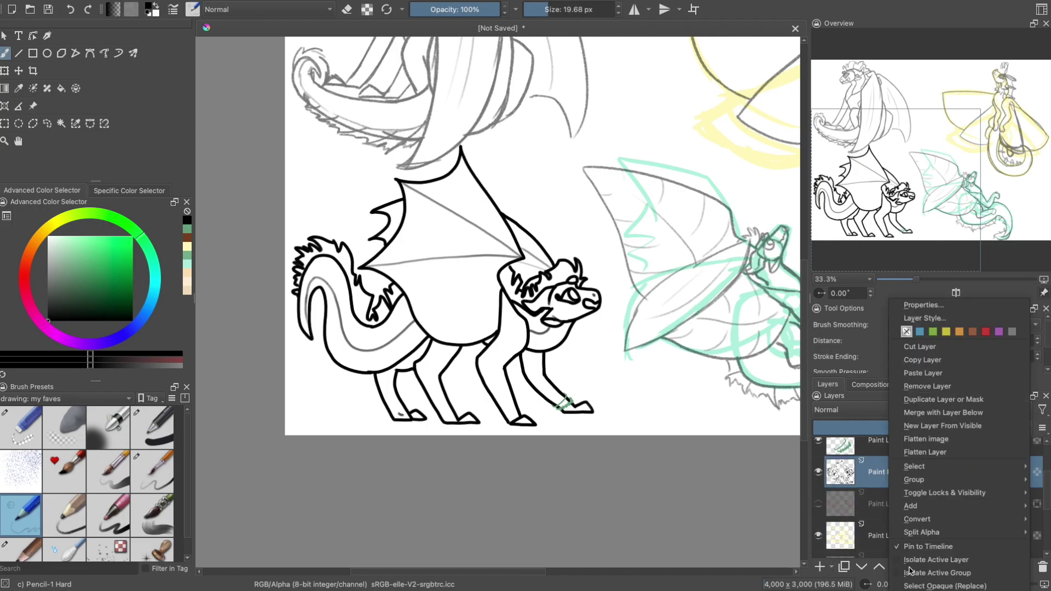
key(Escape)
scroll(931, 504, down, 1)
key(ctrl+w)
click(293, 300)
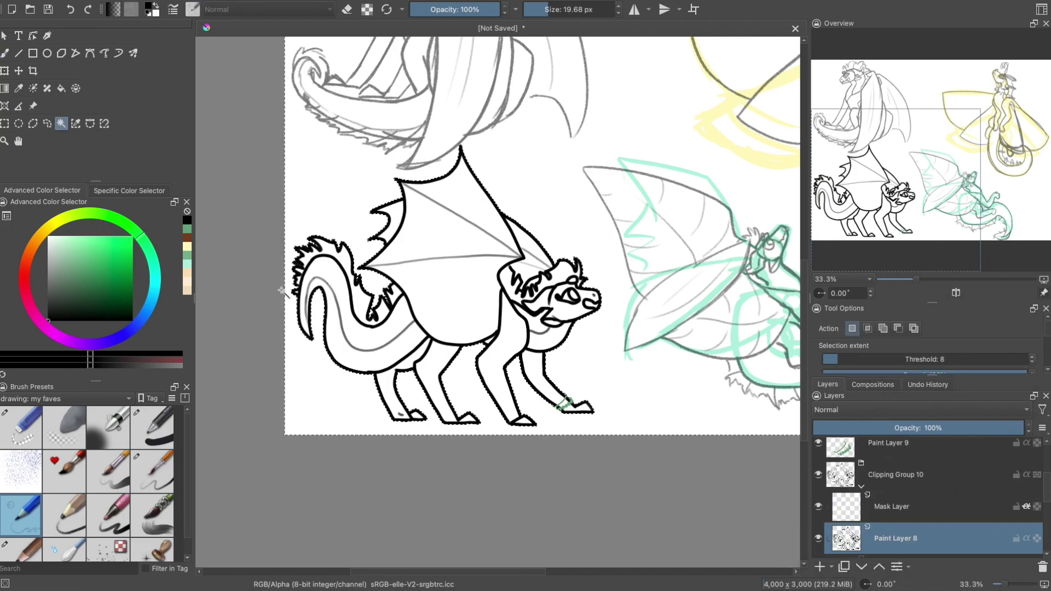
key(ctrl+v)
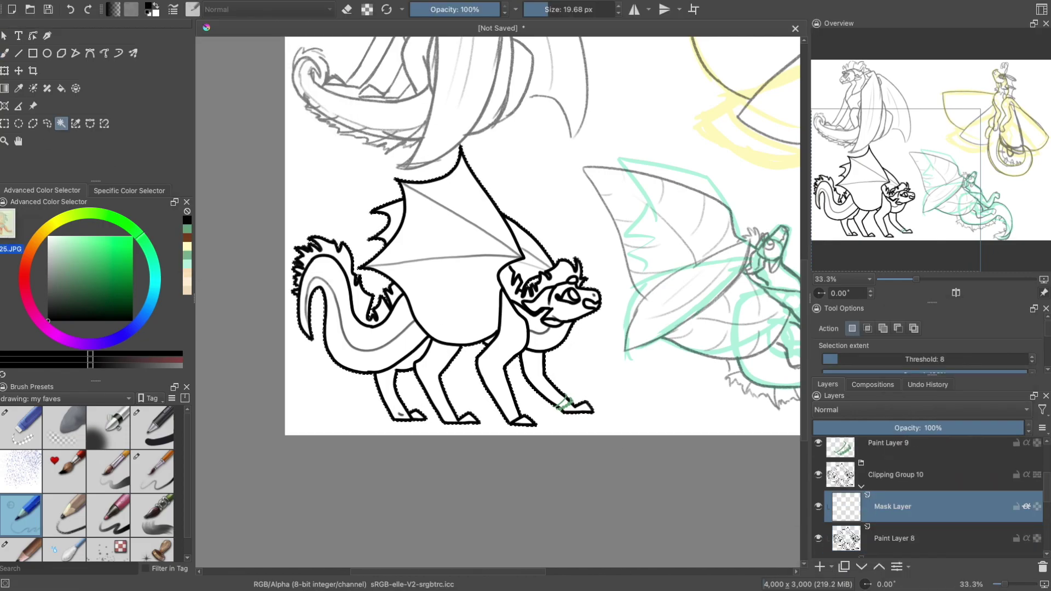
- Fill the dragon's mask layer under the line art with peach, then clear the selection
scroll(446, 393, up, 3)
key(b)
key(Page_Down)
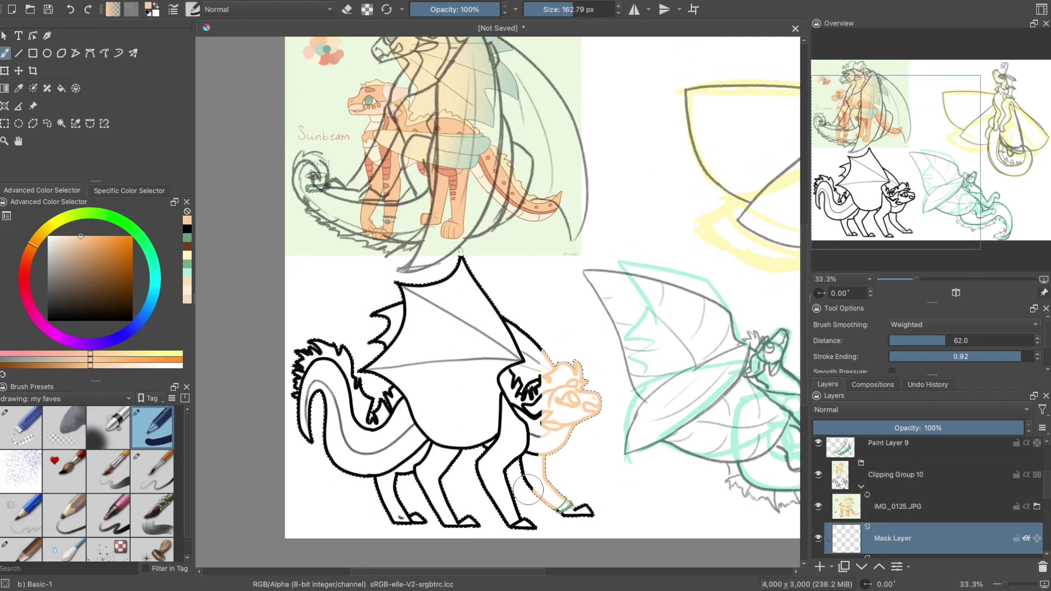
key(ctrl+Page_Down)
key(shift+BackSpace)
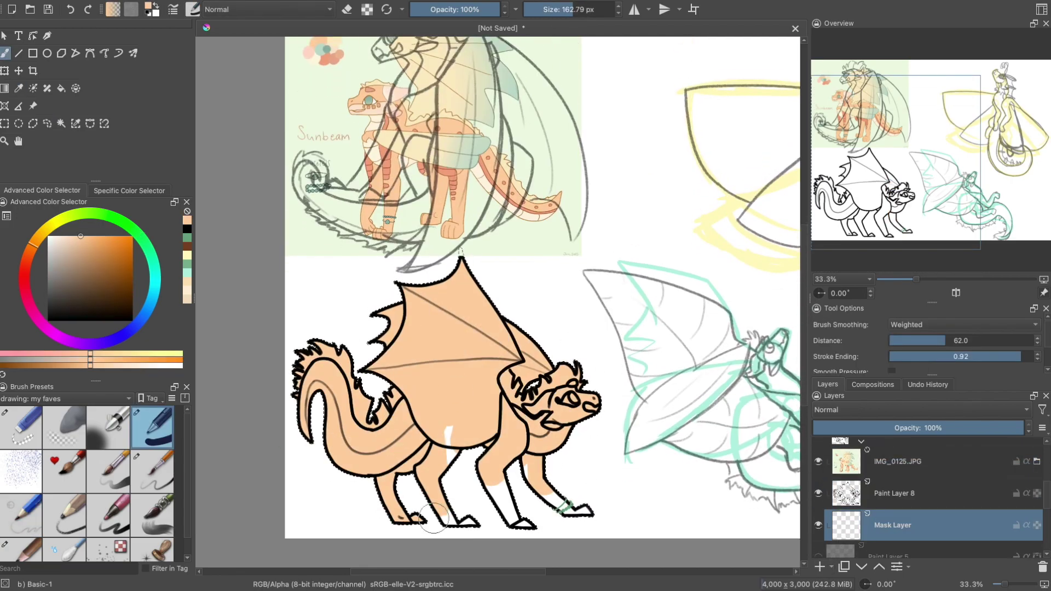
click(203, 7)
click(205, 34)
- On a new layer, paint cream with a textured brush along the inner tail, horns and side of head
key(Insert)
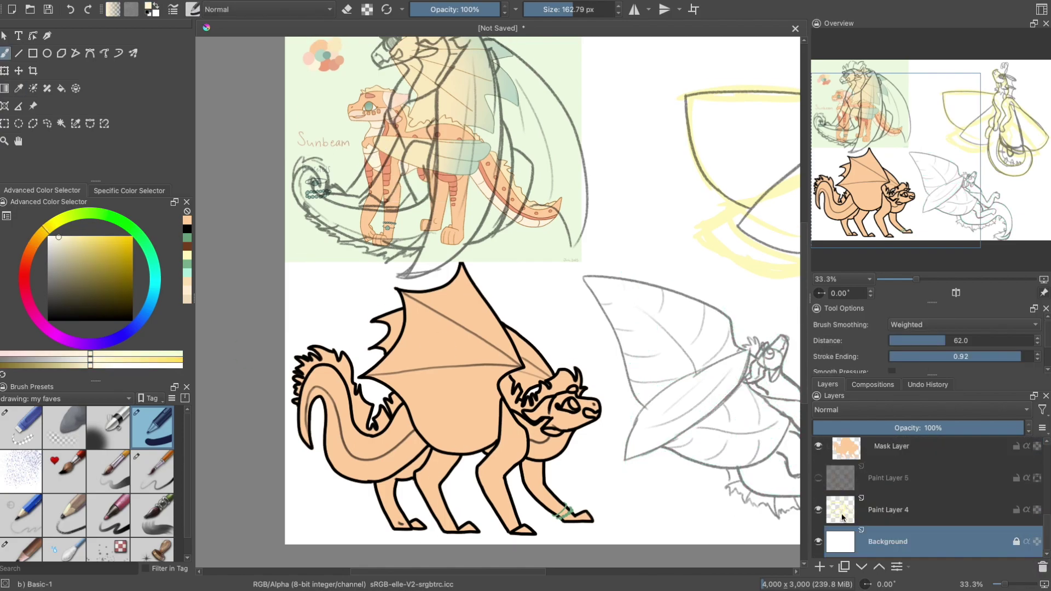
scroll(1043, 487, up, 3)
scroll(1043, 487, down, 2)
click(64, 470)
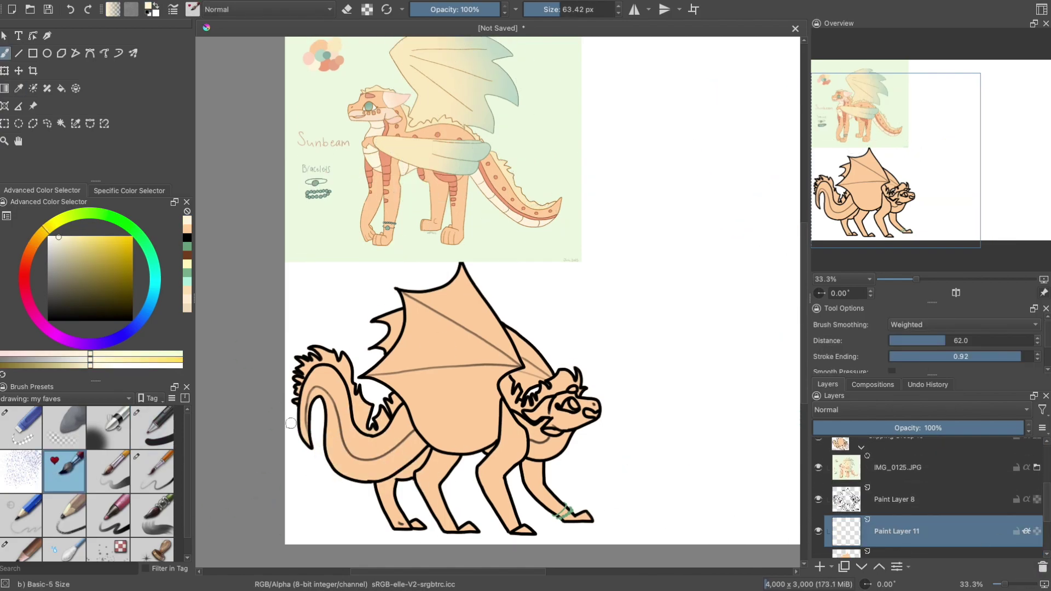
scroll(318, 391, up, 2)
mouse_move(249, 320)
mouse_down()
mouse_move(287, 438)
mouse_move(454, 448)
mouse_move(460, 422)
mouse_move(361, 498)
mouse_move(345, 466)
mouse_up()
scroll(569, 409, right, 5)
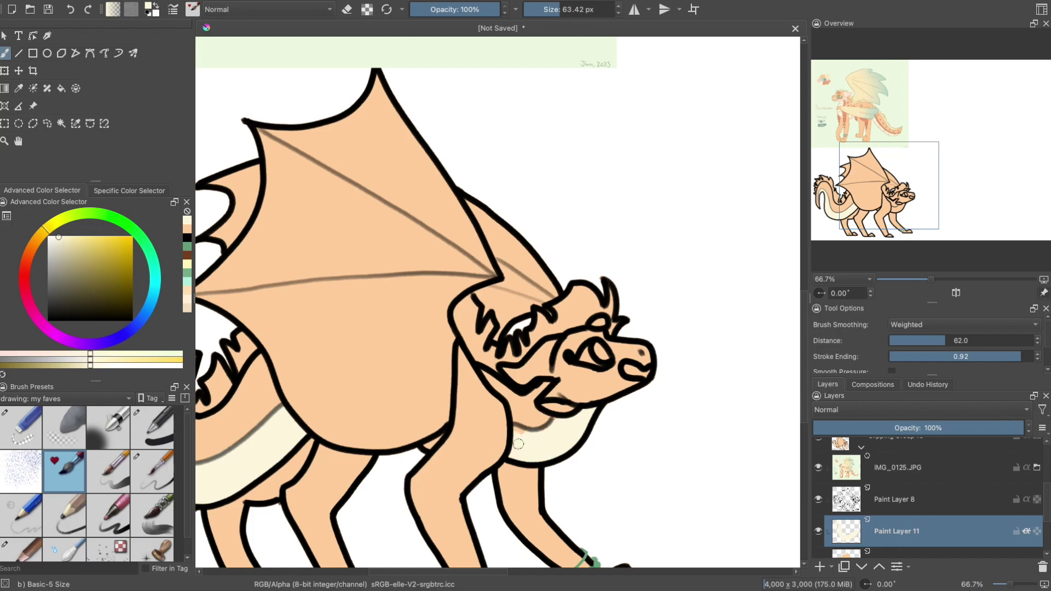
scroll(400, 430, left, 3)
scroll(856, 157, down, 2)
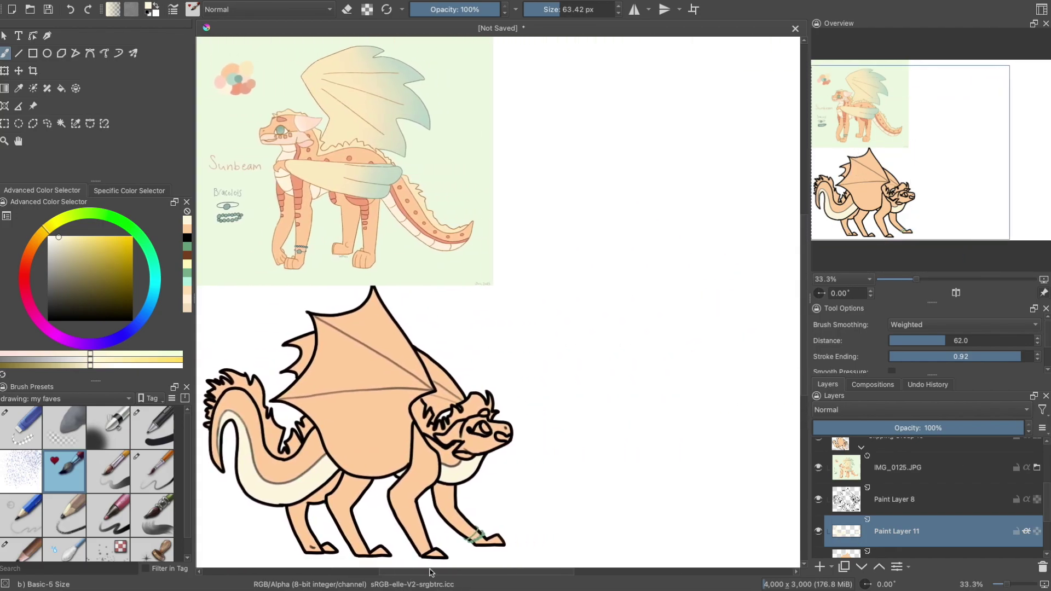
drag(485, 402, 415, 430)
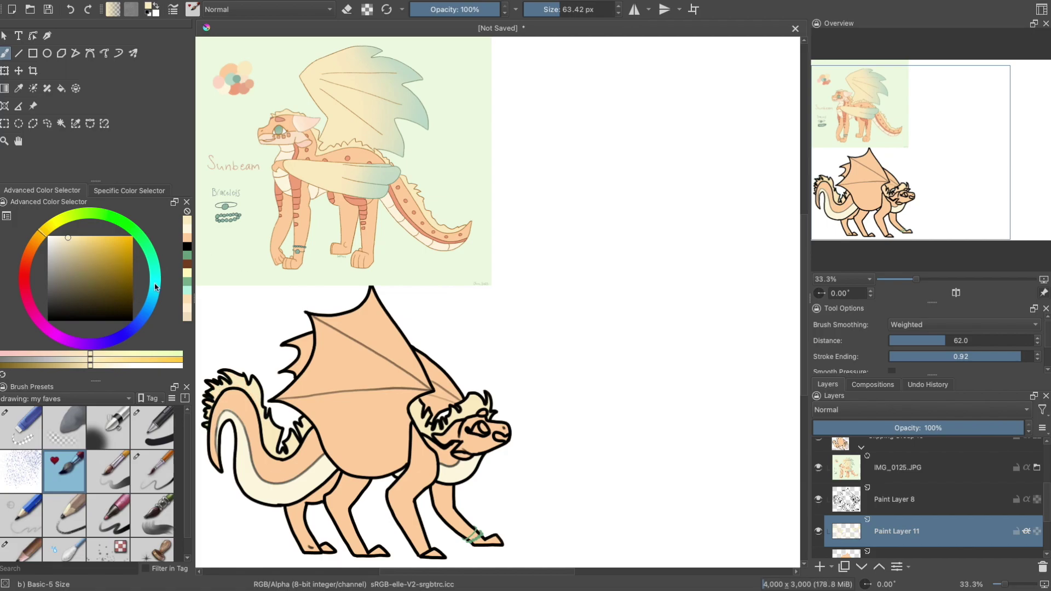
- On a new layer, brush cream over the upper wing, then spray pale green with a soft airbrush
key(Insert)
mouse_move(457, 394)
mouse_down()
mouse_move(396, 387)
mouse_move(284, 383)
mouse_move(335, 417)
mouse_move(386, 397)
mouse_move(406, 422)
mouse_move(393, 446)
mouse_move(341, 464)
mouse_move(378, 455)
mouse_up()
click(108, 427)
click(187, 282)
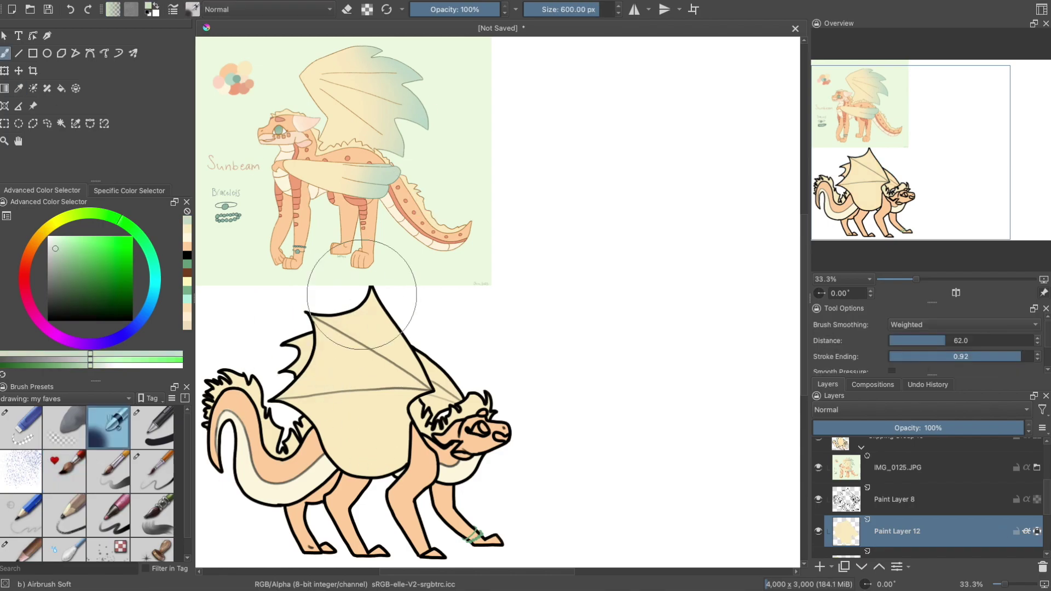
drag(383, 285, 306, 340)
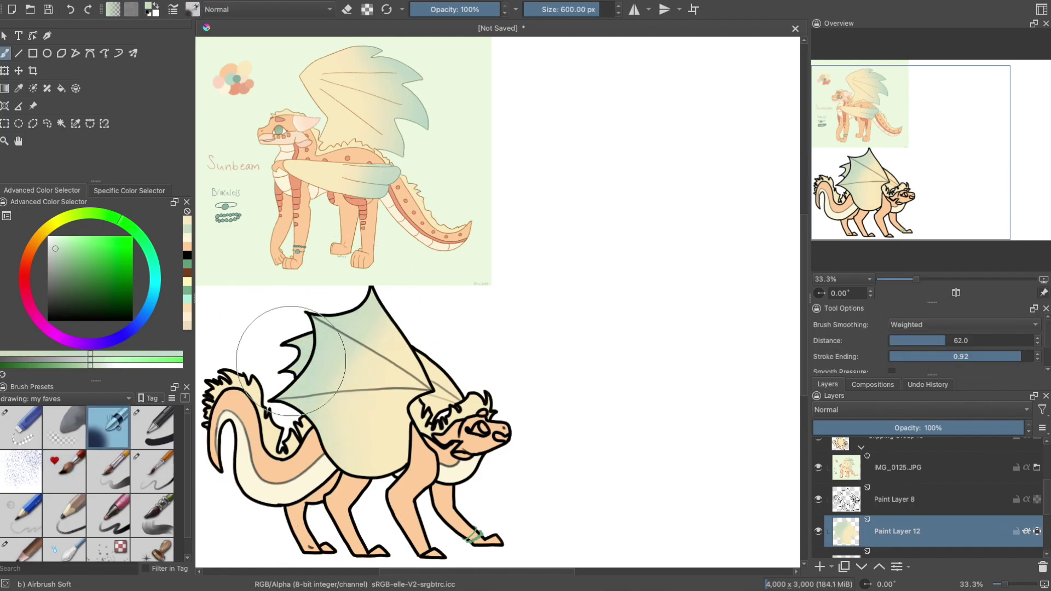
- Sample the wing's mint and the face's peach, then touch up peach around the eye
key(p)
click(427, 127)
key(b)
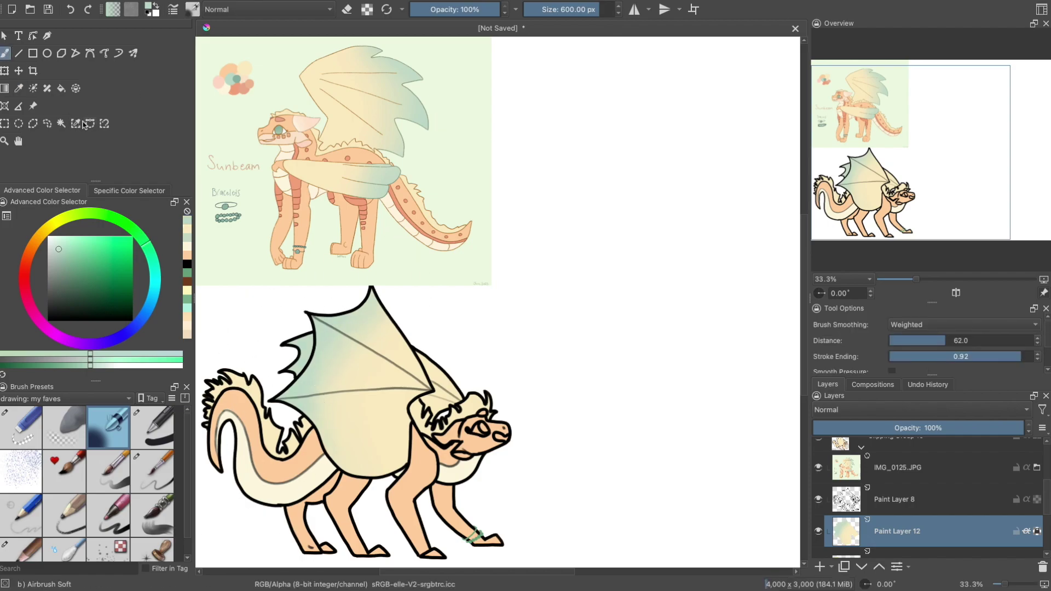
key(Page_Down)
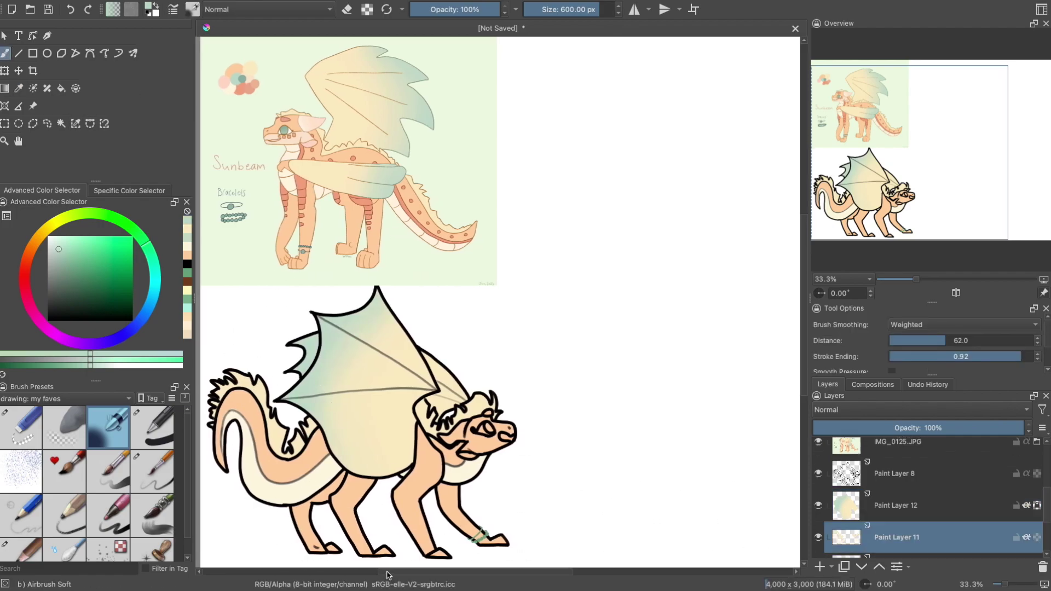
ctrl+click(501, 442)
key(/)
mouse_move(501, 442)
mouse_down()
mouse_move(480, 431)
mouse_move(460, 448)
mouse_move(477, 427)
mouse_up()
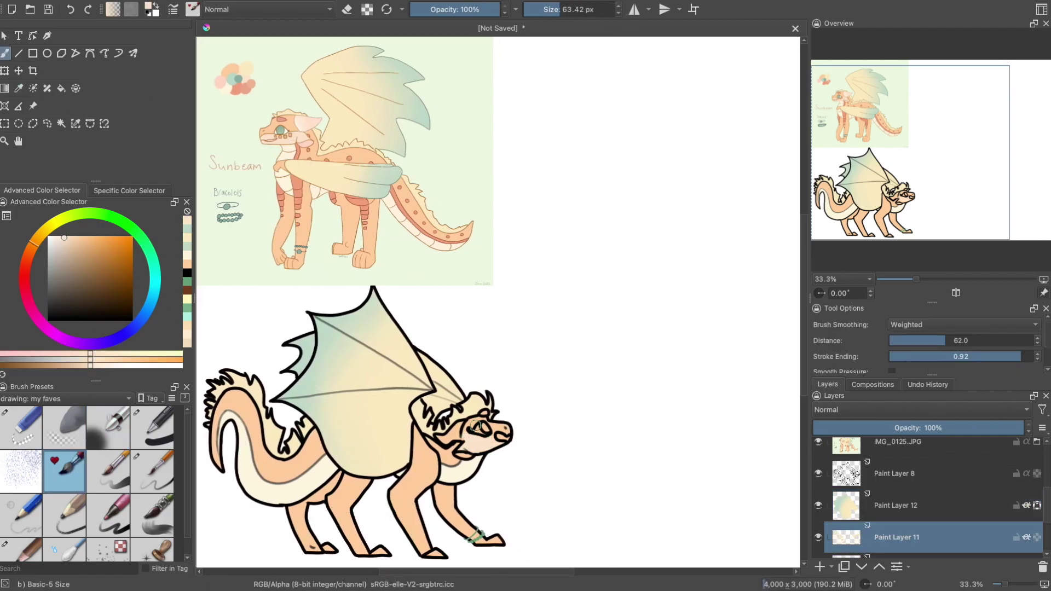
- Paint the eye teal and add pink shading on the inner tail, front shoulder and legs
ctrl+click(344, 371)
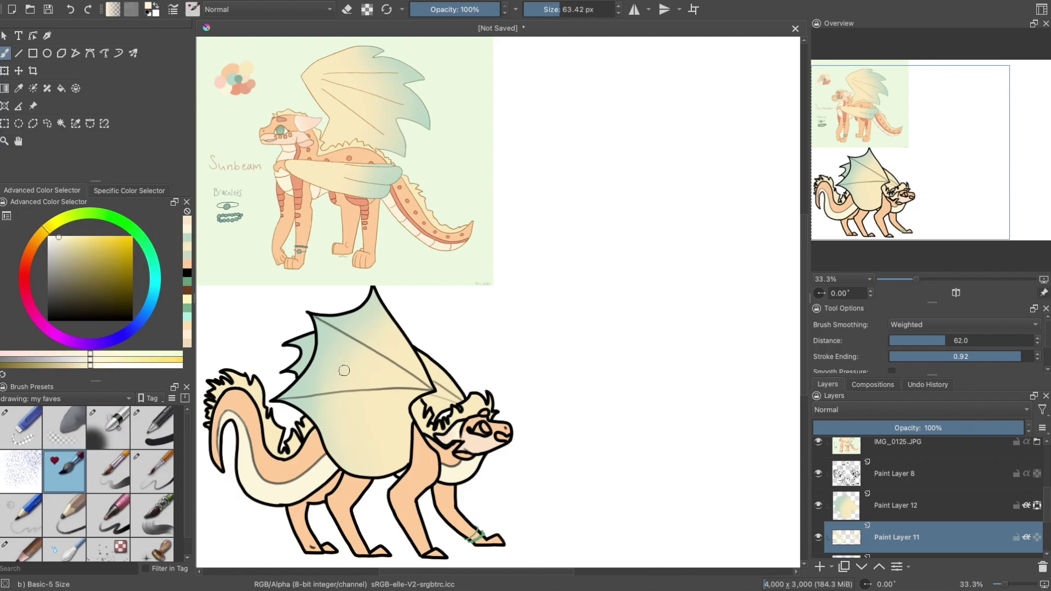
ctrl+click(281, 130)
drag(479, 426, 483, 427)
ctrl+click(284, 119)
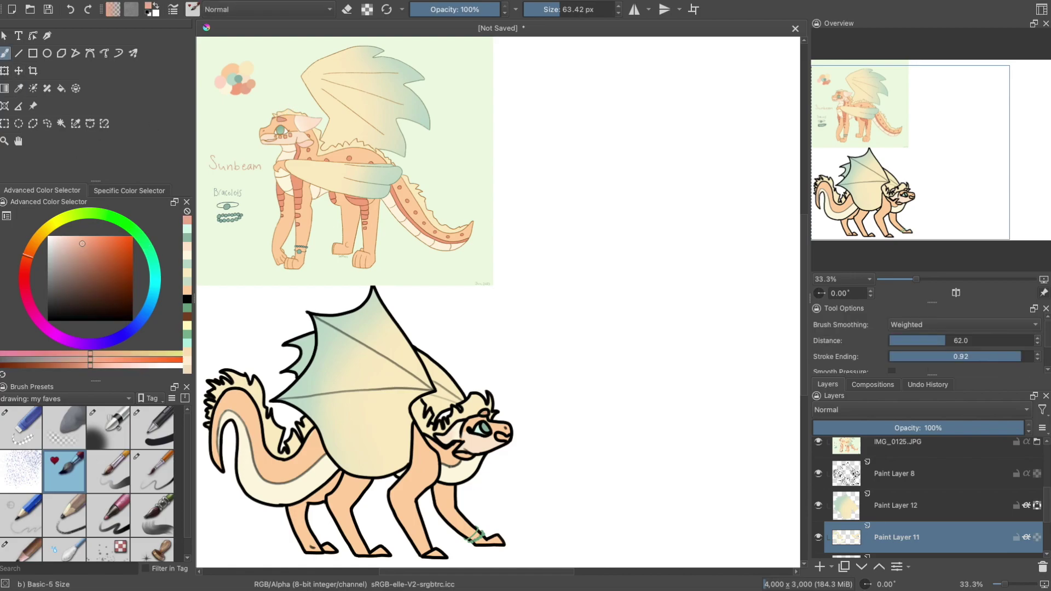
drag(258, 468, 236, 417)
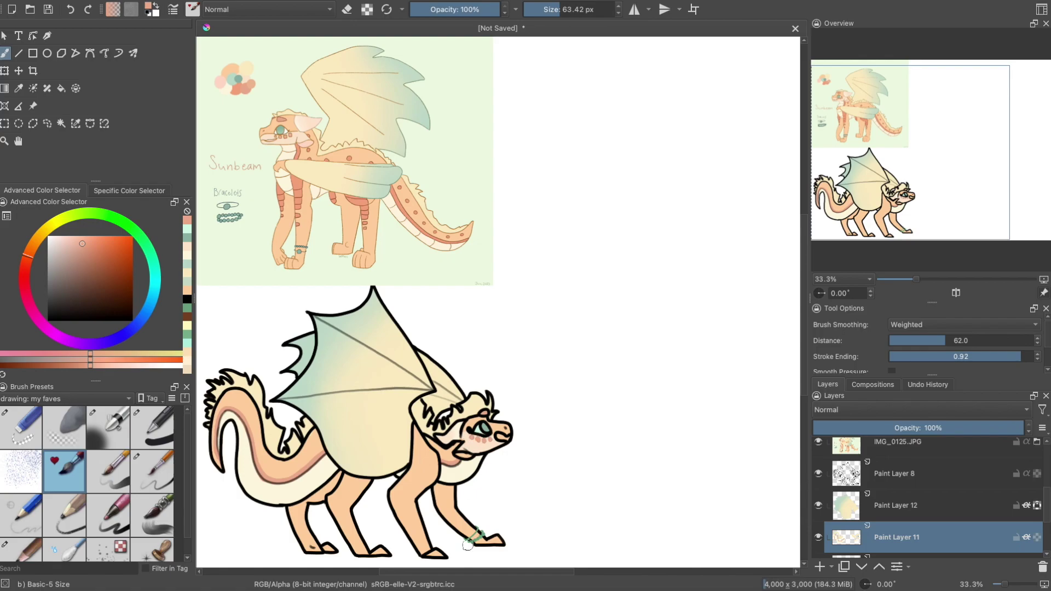
mouse_move(433, 453)
mouse_down()
mouse_move(412, 495)
mouse_move(419, 522)
mouse_up()
drag(365, 482, 347, 517)
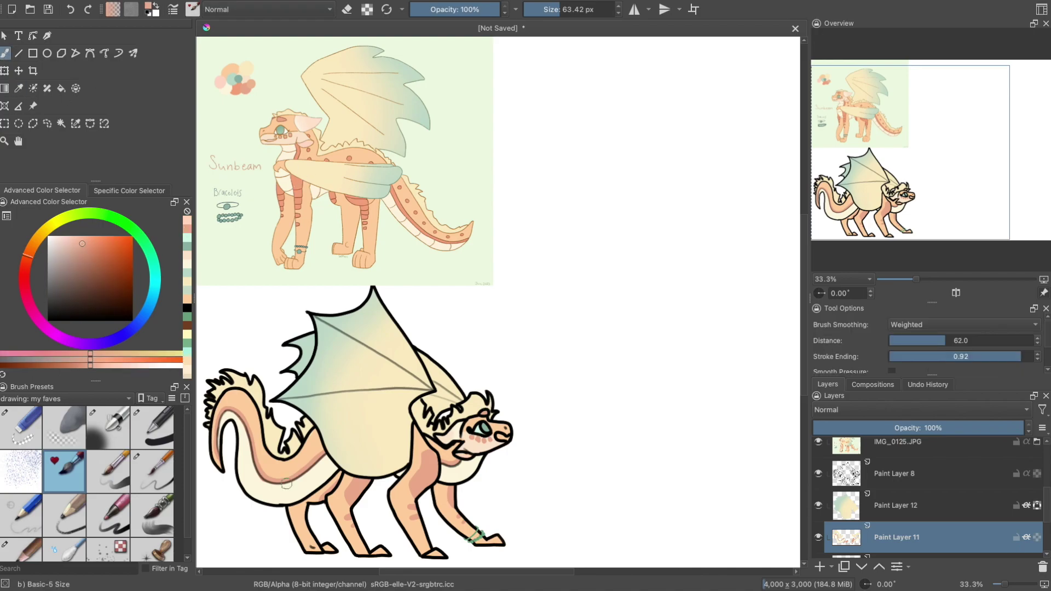
key(slash)
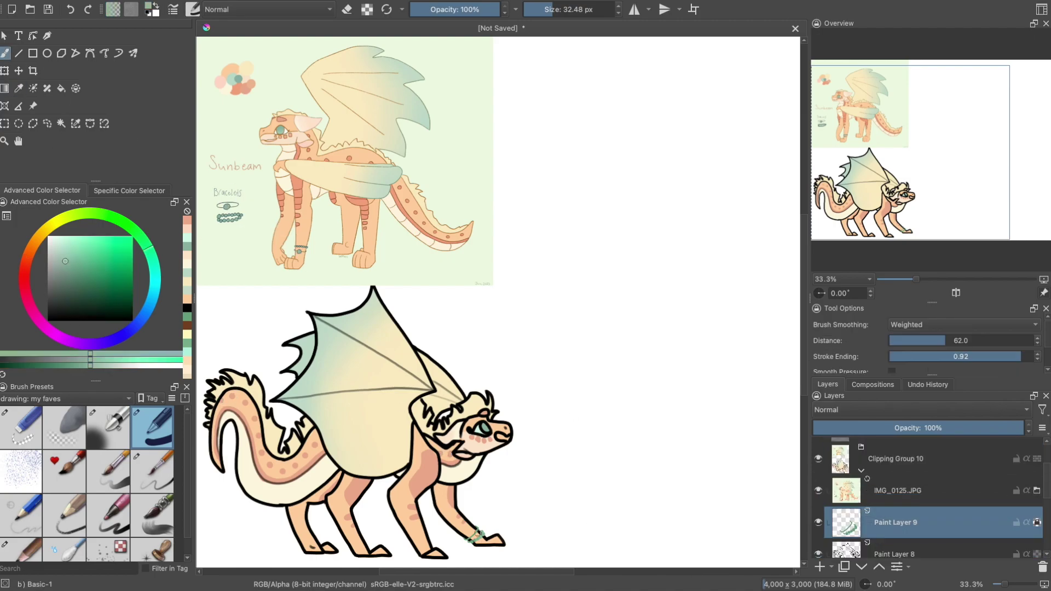
click(60, 482)
- On Multiply layer Paint Layer 13, shade the neck, chest and front leg reddish-orange
key(Page_Down)
key(Page_Down)
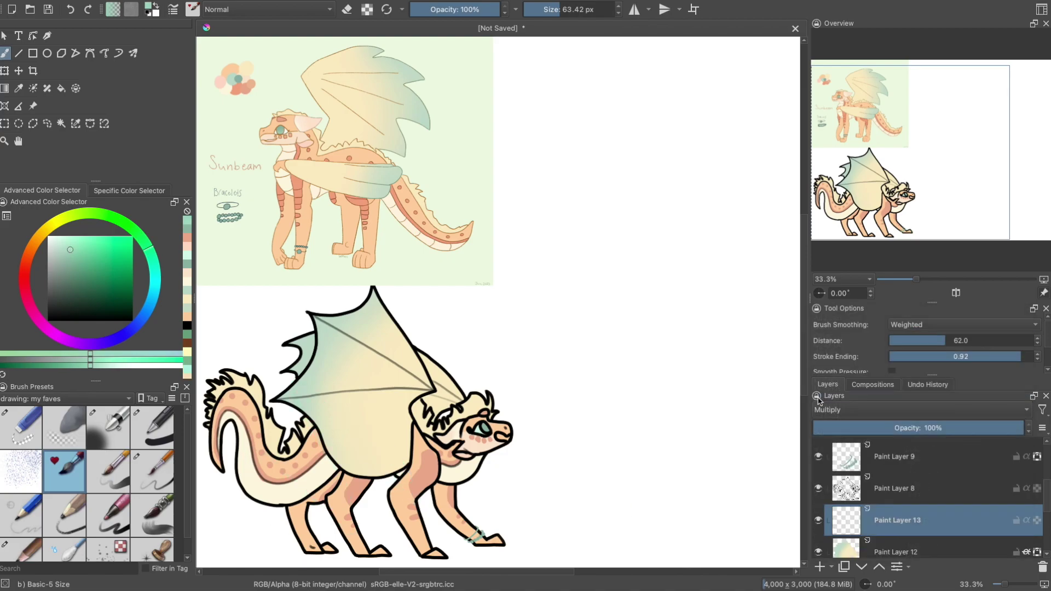
scroll(845, 203, up, 1)
ctrl+click(652, 373)
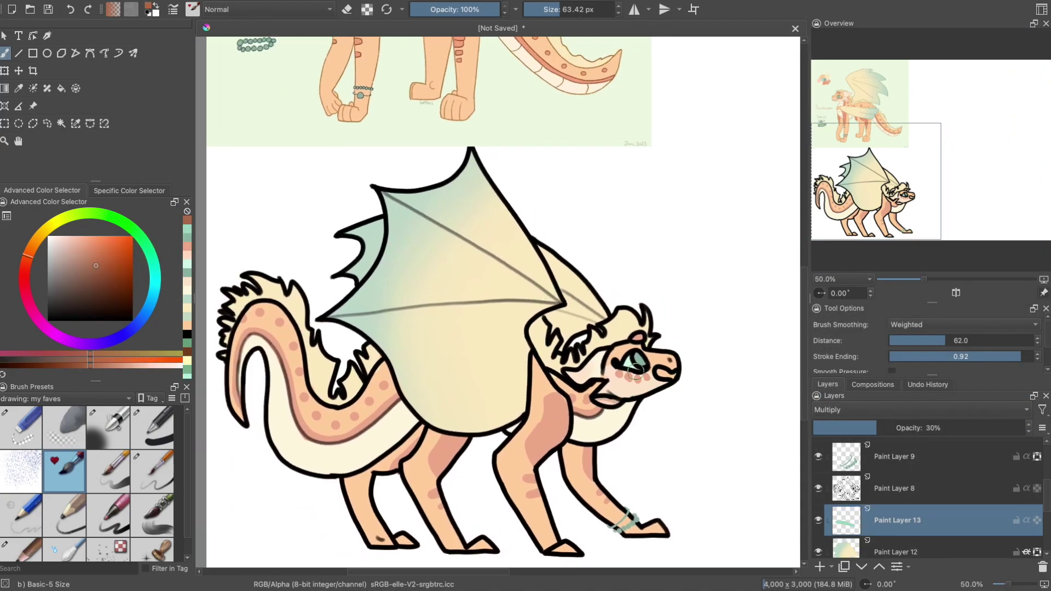
drag(630, 342, 572, 381)
mouse_move(547, 345)
mouse_down()
mouse_move(635, 408)
mouse_move(630, 437)
mouse_up()
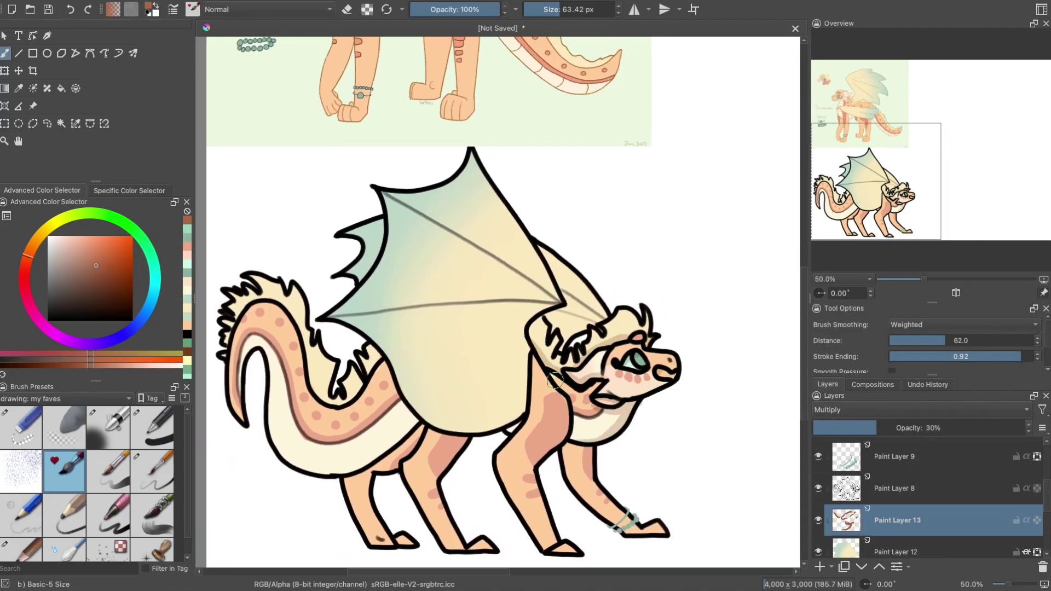
drag(569, 378, 542, 411)
drag(580, 487, 607, 520)
mouse_move(534, 356)
mouse_down()
mouse_move(506, 446)
mouse_move(520, 424)
mouse_up()
drag(569, 411, 536, 471)
- Shade the belly, under the wing and the tail curve, undoing a stray tail-edge stroke
drag(466, 438, 438, 487)
drag(482, 405, 399, 424)
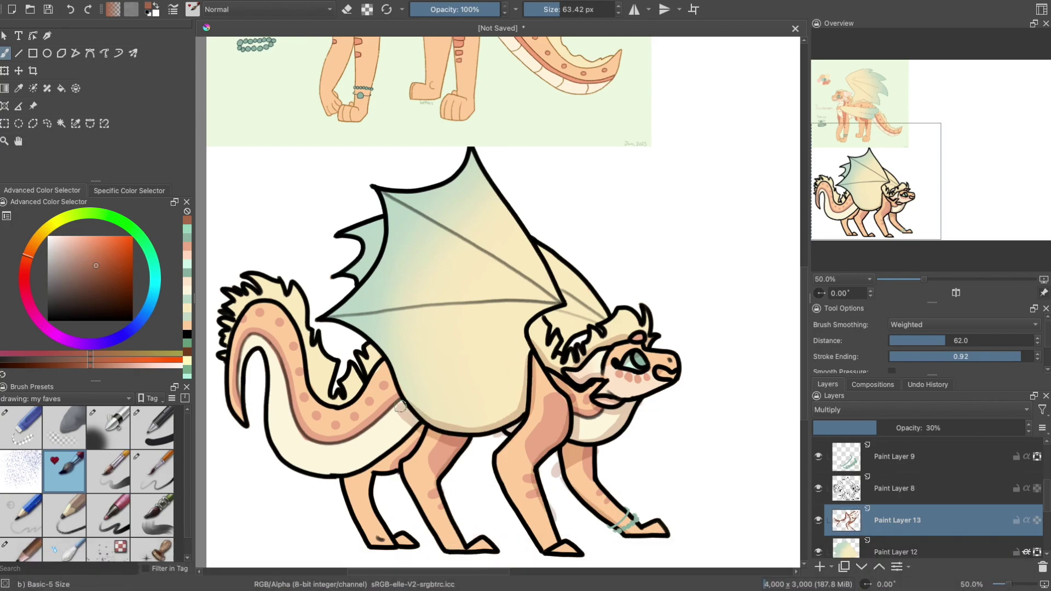
drag(394, 364, 381, 411)
drag(421, 432, 367, 471)
drag(405, 406, 383, 451)
mouse_move(408, 429)
mouse_down()
mouse_move(340, 474)
mouse_move(268, 452)
mouse_up()
drag(298, 471, 274, 416)
drag(258, 345, 238, 405)
drag(279, 397, 271, 449)
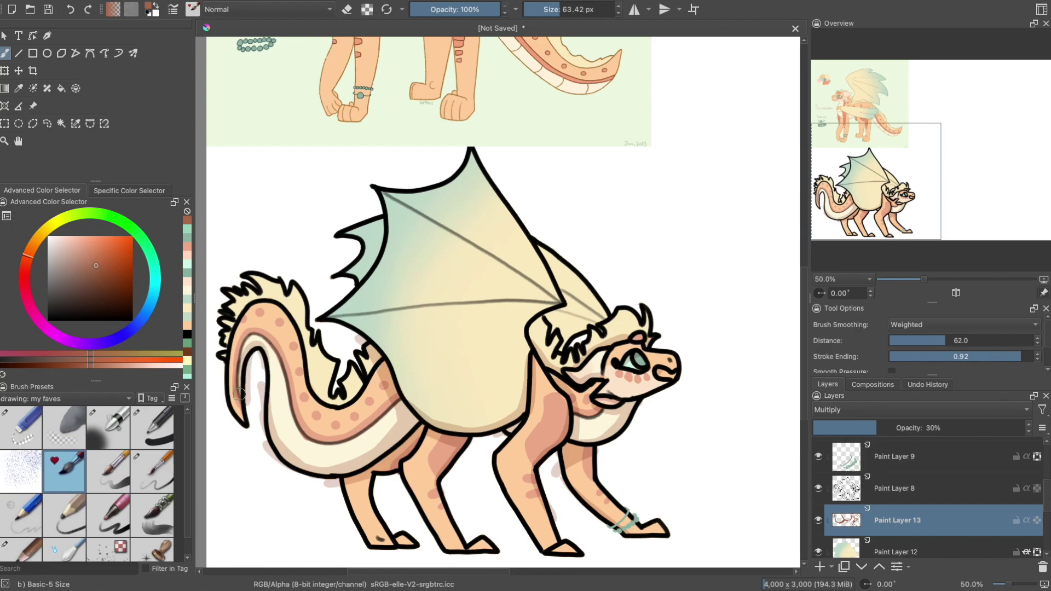
drag(240, 389, 241, 435)
drag(361, 355, 301, 402)
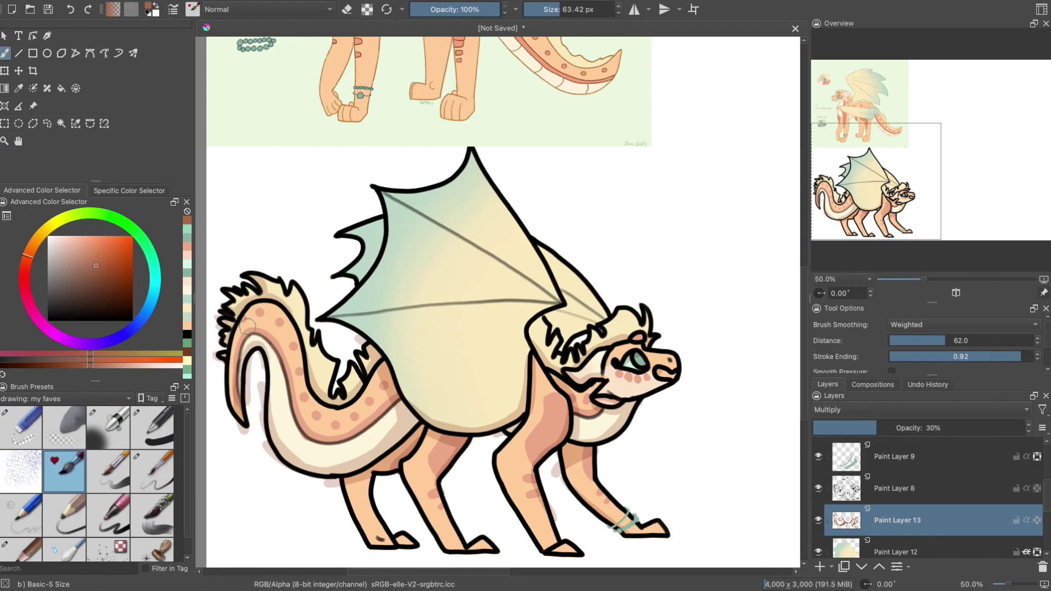
key(ctrl+z)
key(ctrl+z)
- Add faint shading under the wing and along its strut, dropping the stroke by the spike
drag(569, 257, 559, 337)
drag(358, 273, 332, 278)
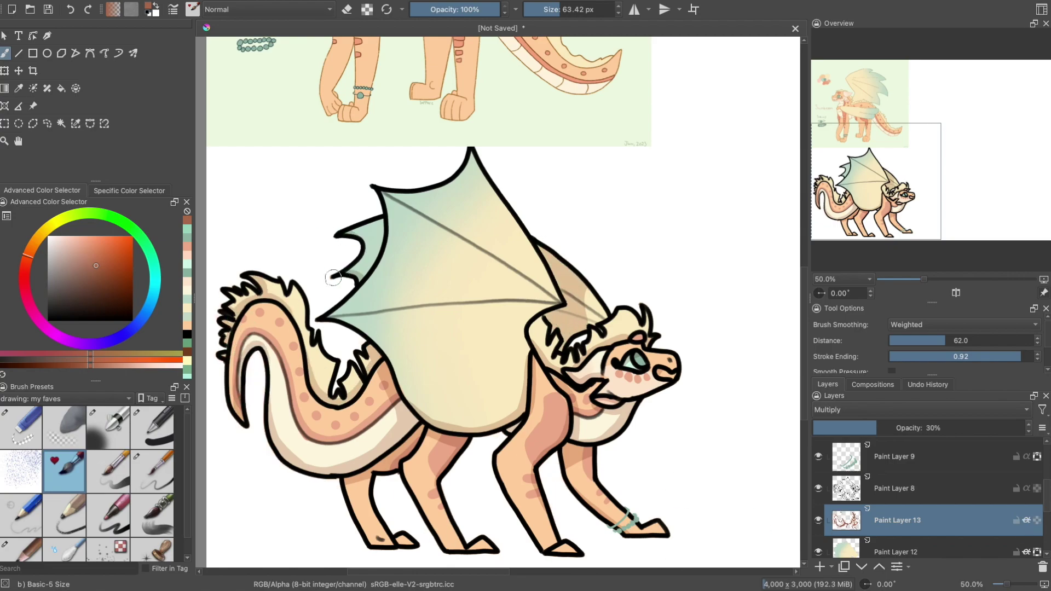
key(ctrl+z)
key(ctrl+z)
drag(380, 353, 346, 321)
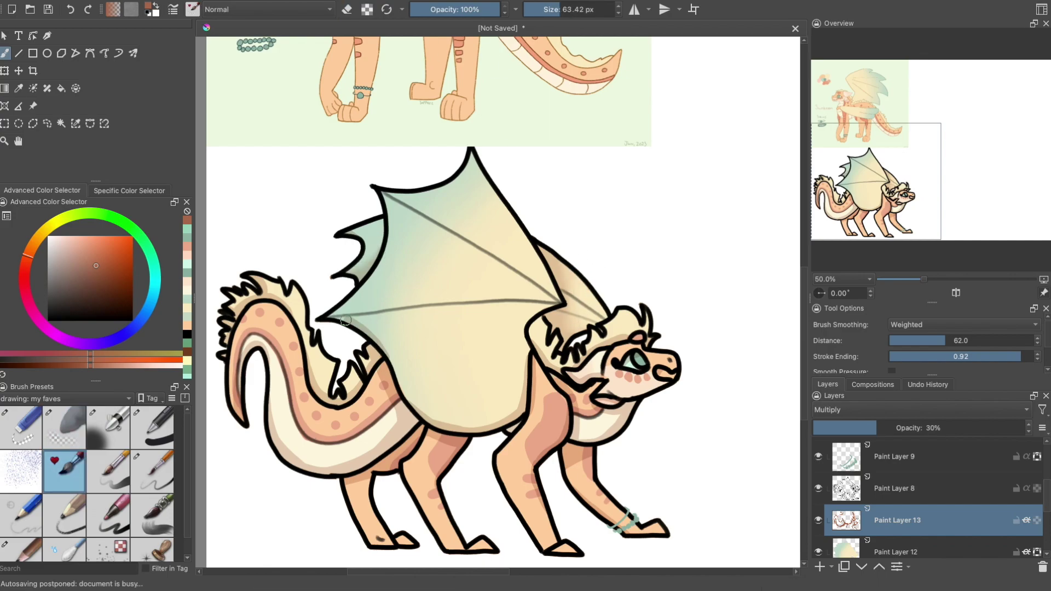
drag(544, 305, 390, 312)
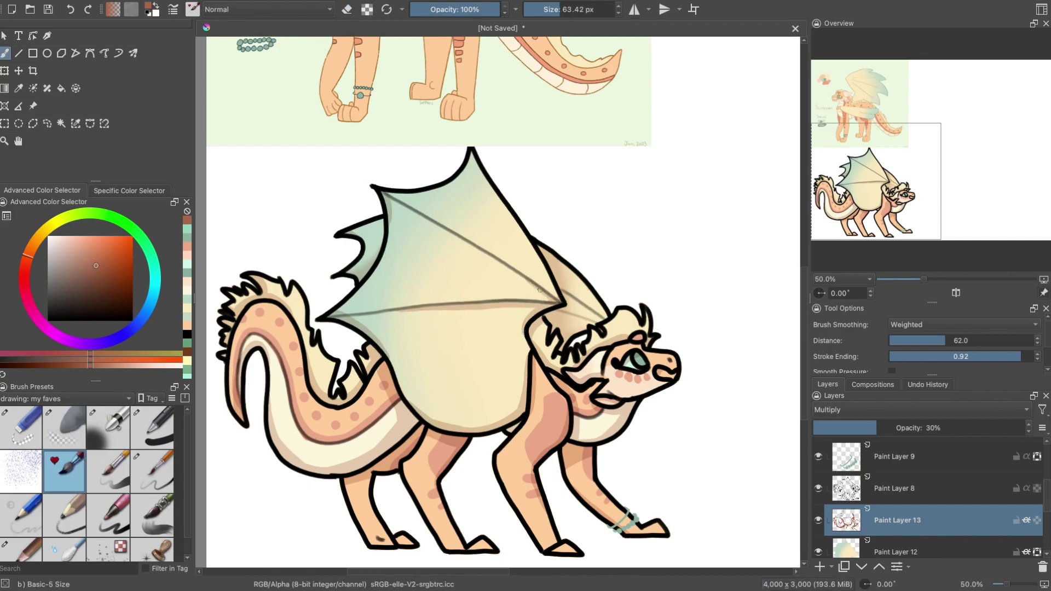
- On a new layer, dab a dark black dot into the eye with a soft airbrush
scroll(539, 290, right, 1)
key(Insert)
click(108, 427)
key(d)
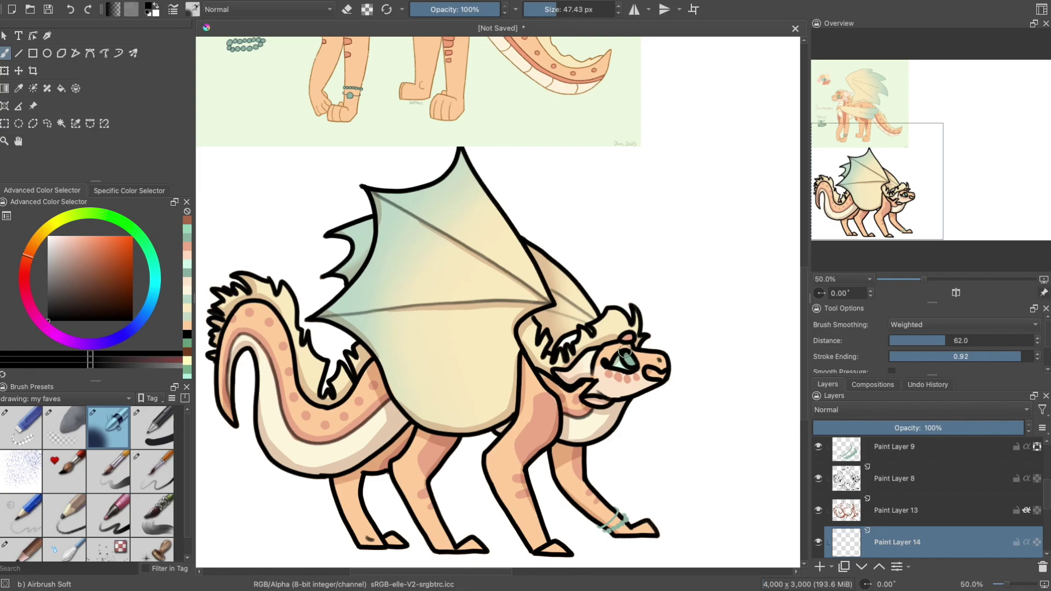
click(625, 356)
ctrl+click(627, 357)
key(bracketleft)
key(bracketleft)
key(bracketleft)
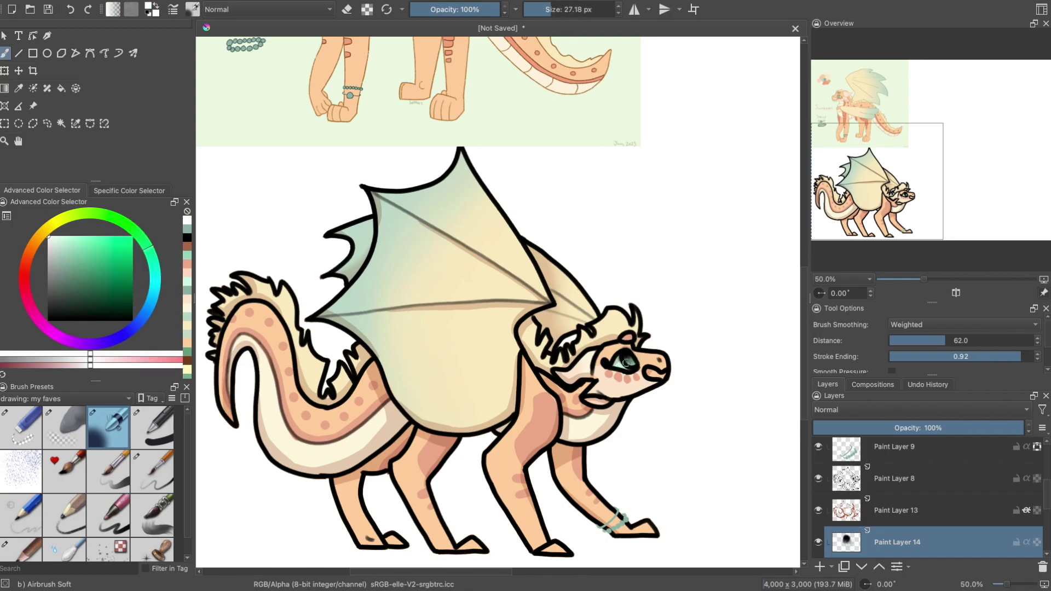
- Erase most of the dark eye dot and sample pale peach from the dragon's face
key(e)
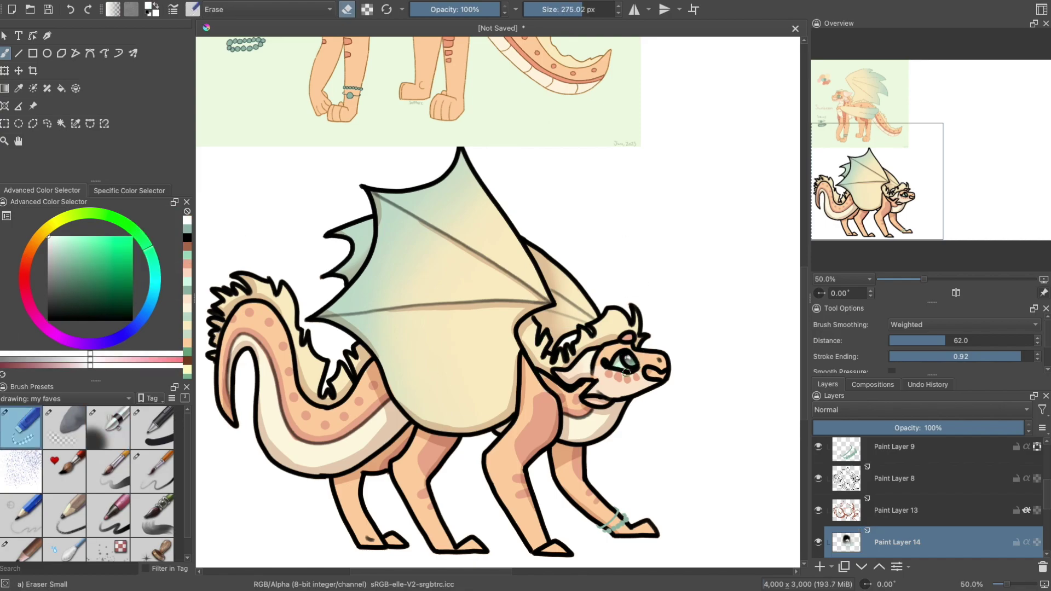
drag(626, 372, 639, 374)
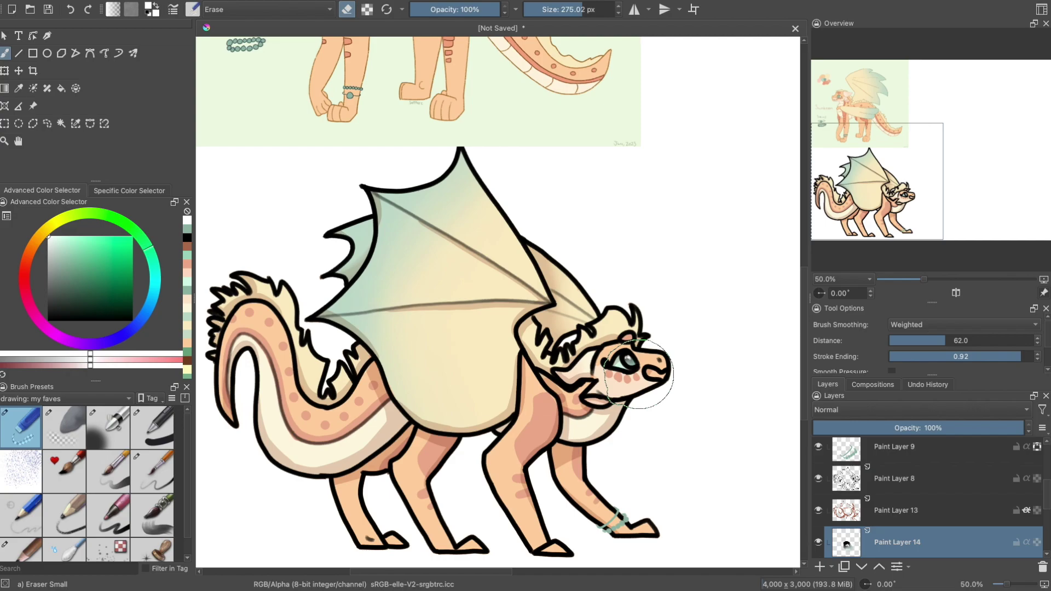
key(slash)
ctrl+click(648, 373)
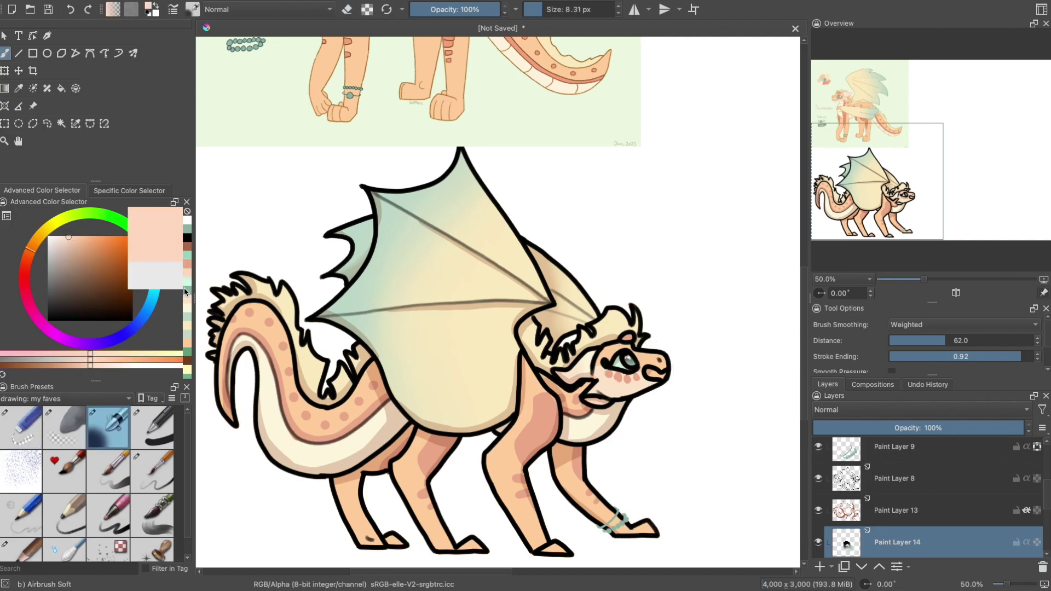
ctrl+click(656, 353)
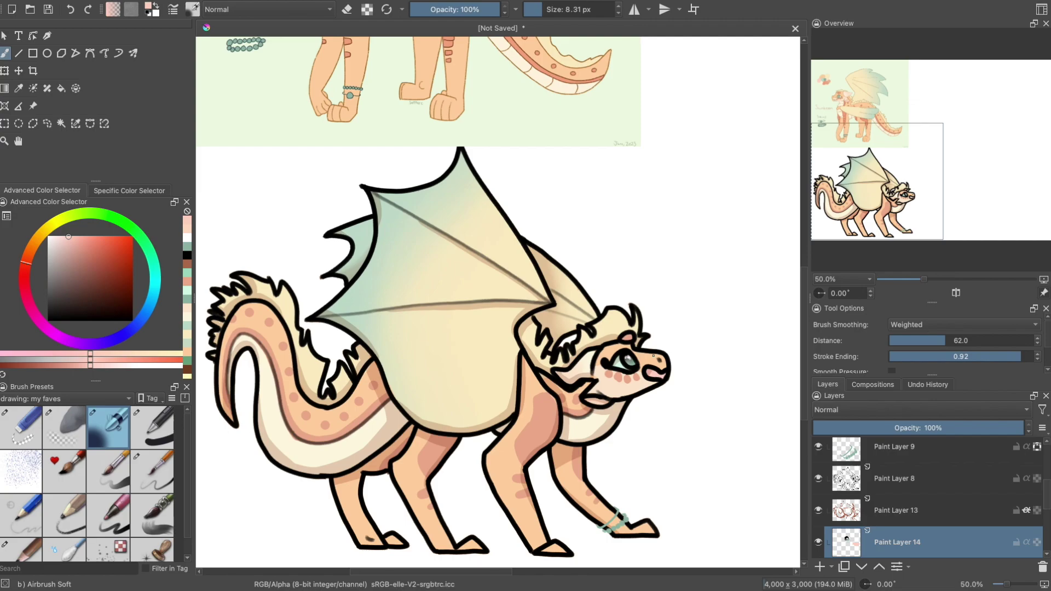
key(Insert)
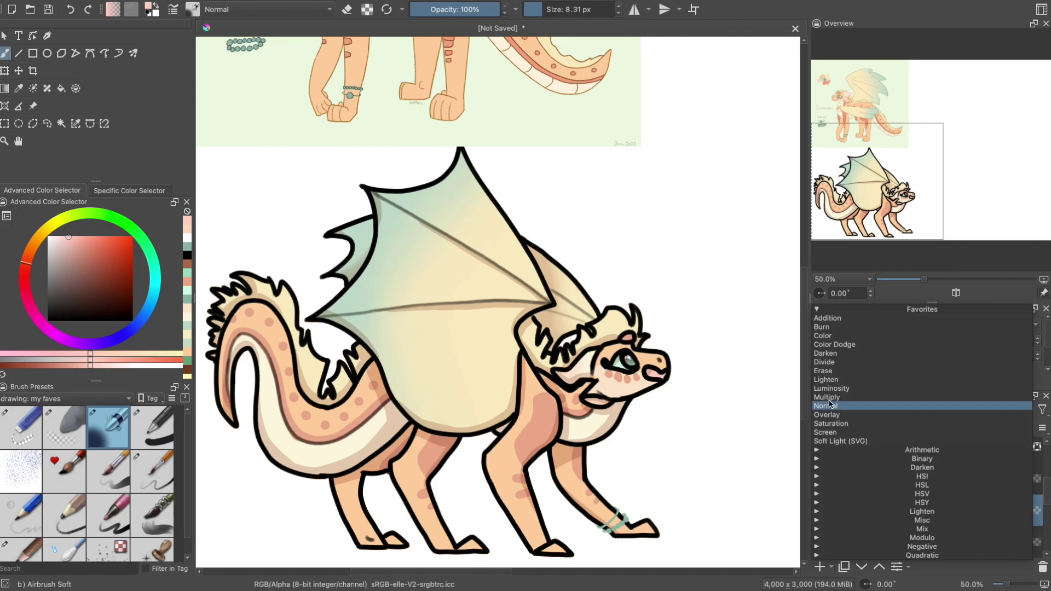
- Set the new layer to Addition, pick orange and the Charcoal Pencil Medium brush, and raise opacity
click(920, 427)
scroll(88, 482, down, 1)
click(20, 539)
click(132, 236)
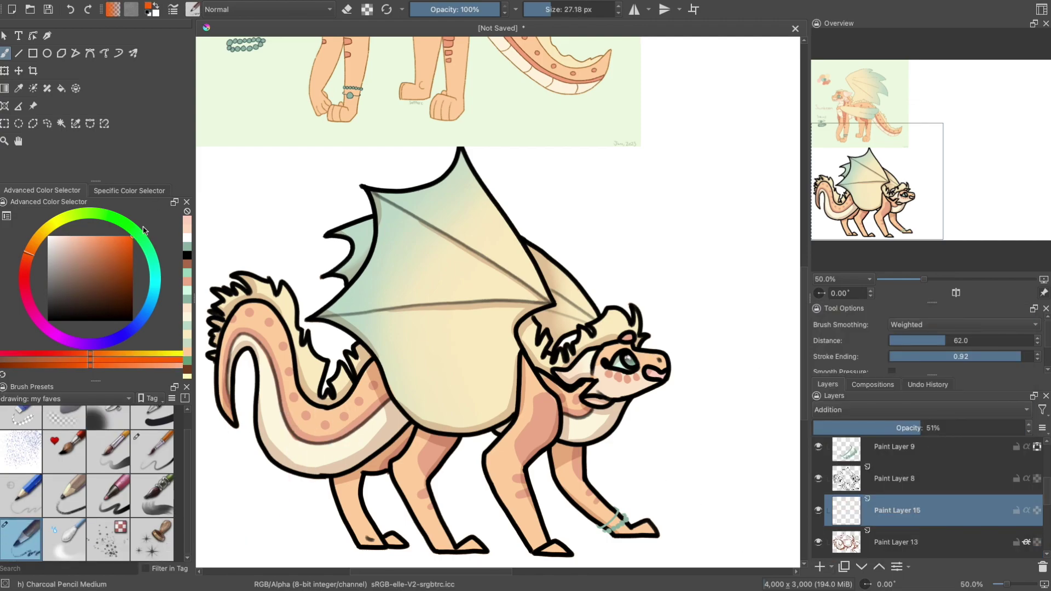
scroll(542, 312, right, 3)
drag(946, 427, 960, 427)
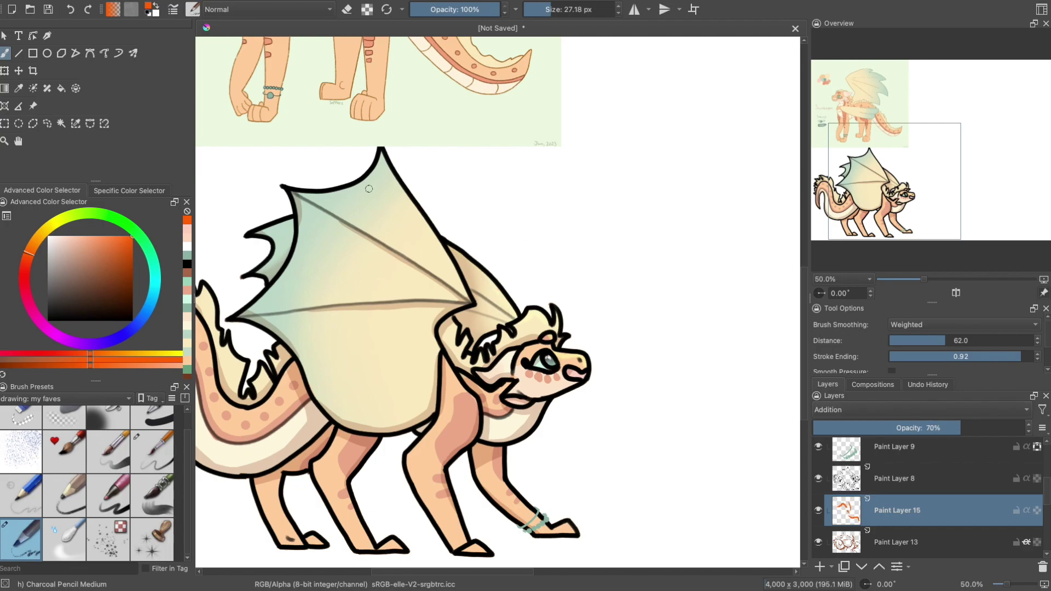
- Paint orange highlights on the wing edges, foreleg, neck and tail, with the layer at 80% opacity
drag(383, 156, 418, 219)
drag(314, 194, 348, 186)
drag(257, 268, 290, 304)
drag(503, 471, 531, 515)
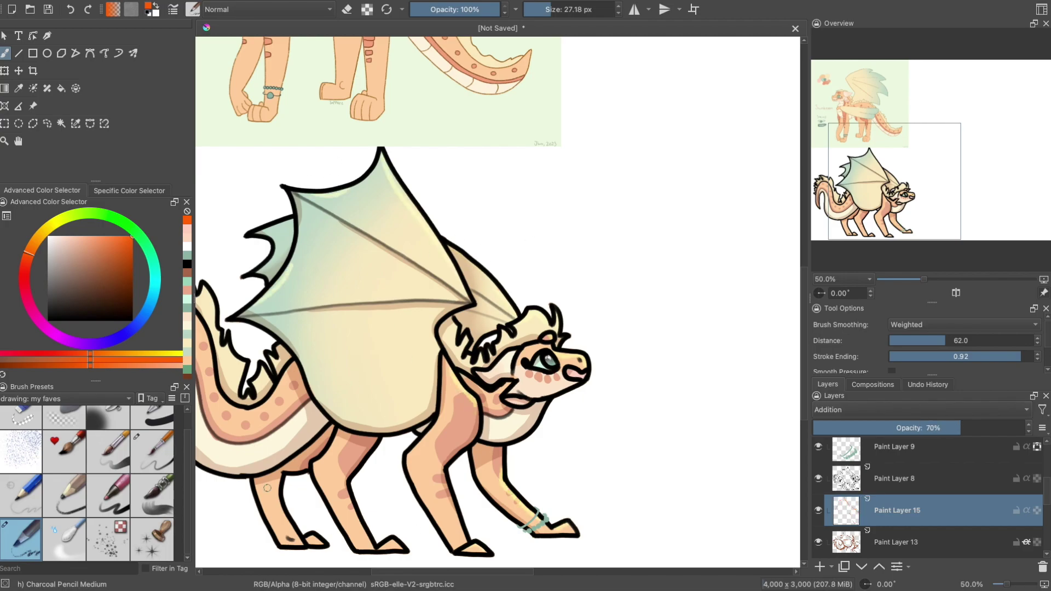
scroll(251, 294, left, 3)
key(ctrl+z)
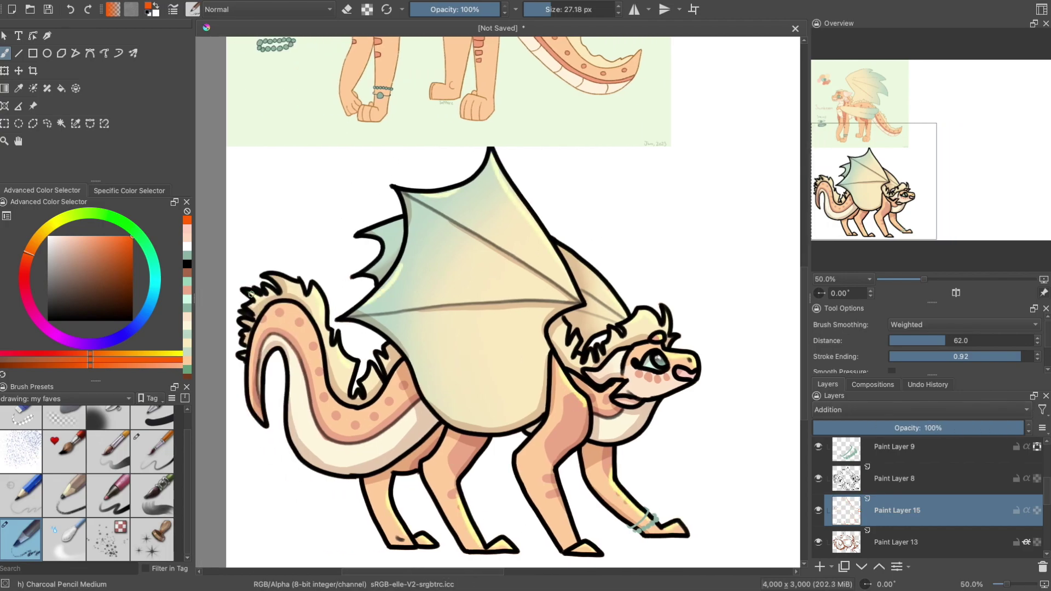
drag(251, 295, 353, 414)
key(ctrl+z)
scroll(425, 550, right, 3)
scroll(319, 547, left, 2)
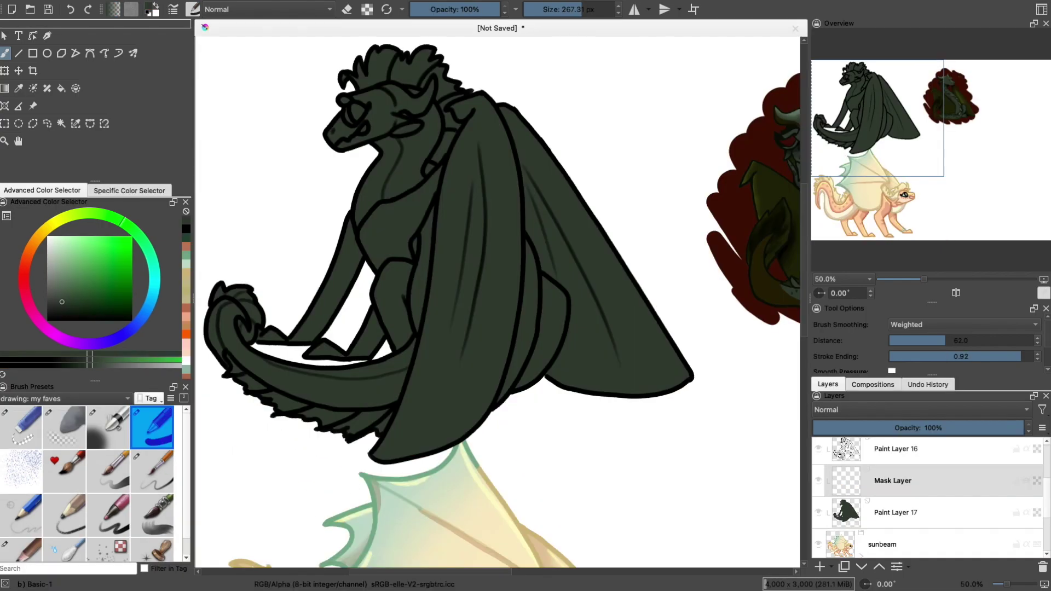
- Sample olive-brown from the reference and paint brown stripes along the tail, neck and chest
key(/)
scroll(528, 531, right, 5)
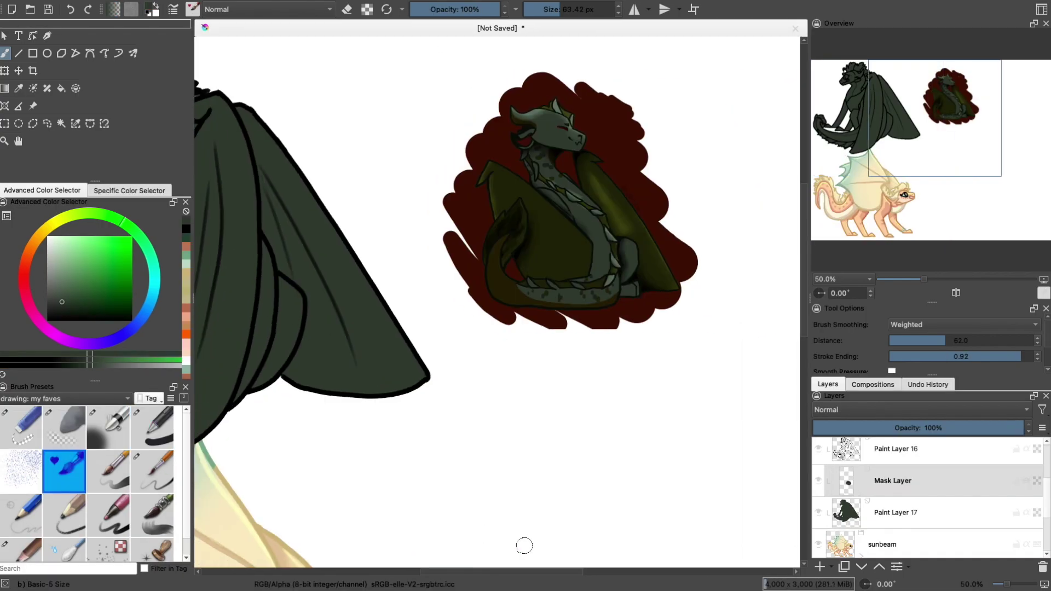
key(p)
click(485, 325)
scroll(485, 325, left, 5)
key(b)
mouse_move(427, 350)
mouse_down()
mouse_move(372, 366)
mouse_move(282, 366)
mouse_up()
drag(406, 140, 381, 194)
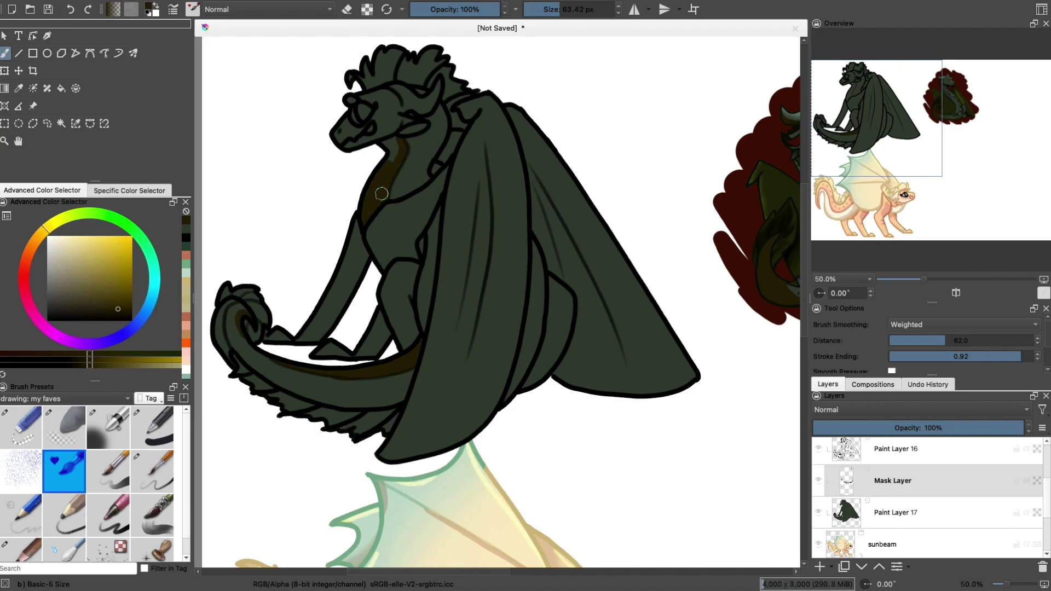
- Paint dark olive over the green dragon's wing
scroll(365, 569, right, 5)
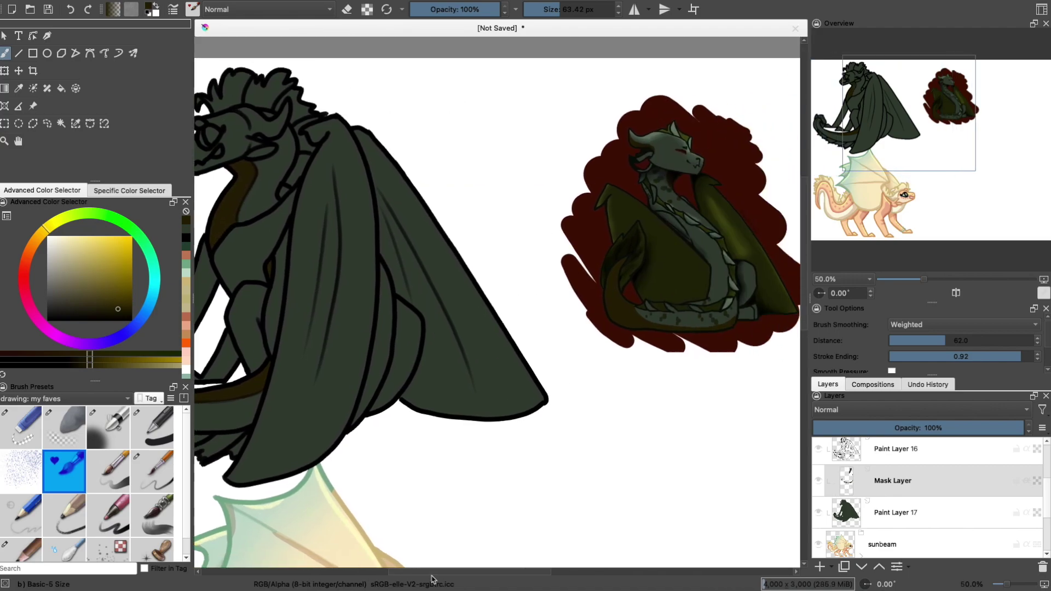
scroll(365, 569, left, 5)
scroll(417, 523, up, 1)
scroll(449, 574, right, 3)
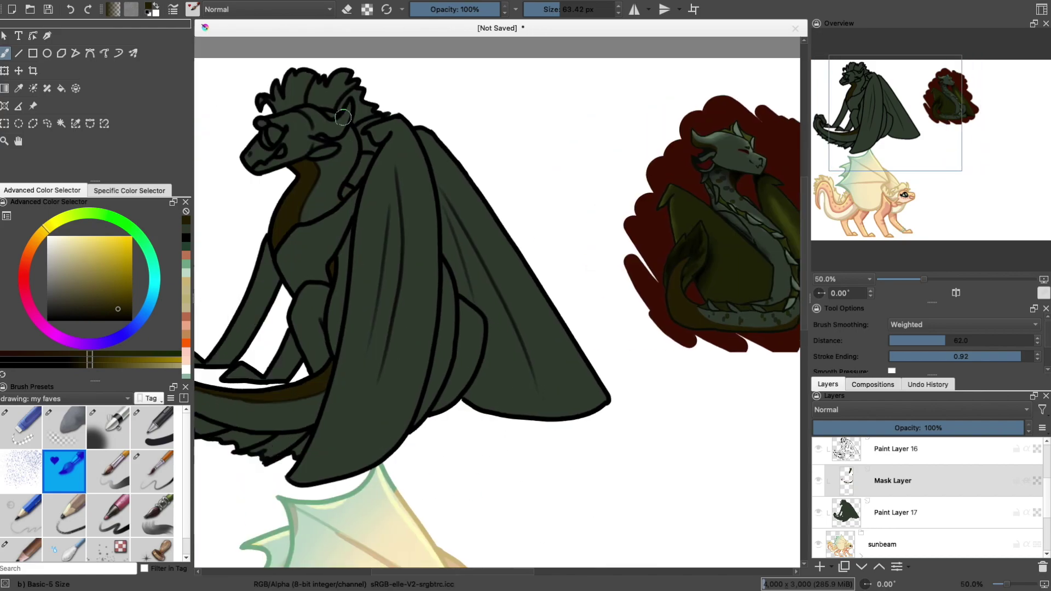
mouse_move(582, 429)
mouse_down()
mouse_move(483, 383)
mouse_move(439, 225)
mouse_move(430, 328)
mouse_move(387, 330)
mouse_move(362, 224)
mouse_move(411, 139)
mouse_move(402, 123)
mouse_up()
- Sample the reference's red and brush a red oval backdrop behind the green dragon
scroll(674, 236, left, 1)
key(p)
click(674, 235)
key(b)
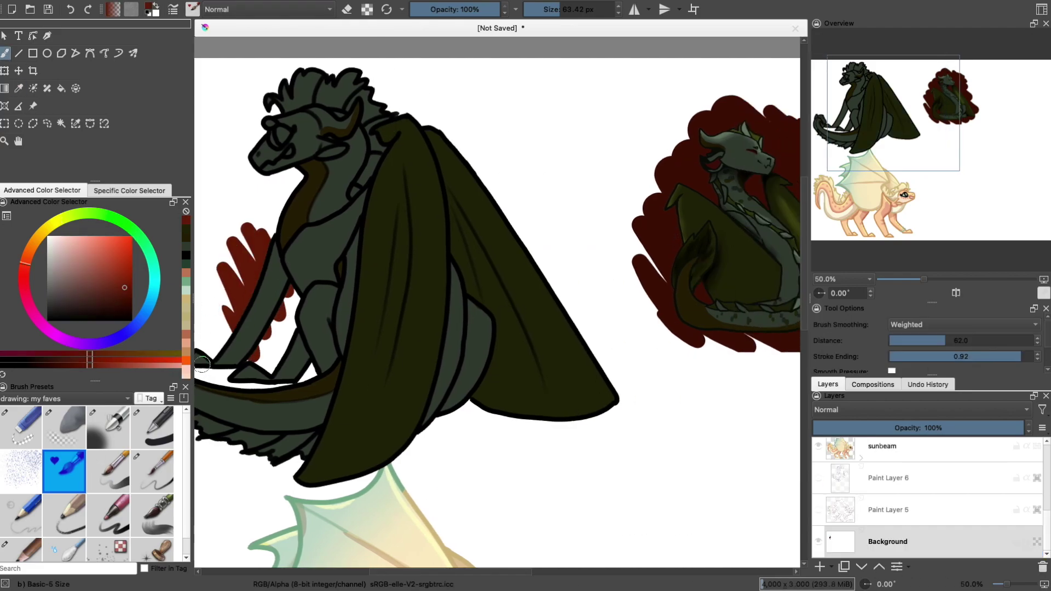
scroll(492, 312, left, 4)
mouse_move(235, 273)
mouse_down()
mouse_move(644, 417)
mouse_move(270, 218)
mouse_move(405, 486)
mouse_up()
key(ctrl+z)
key(ctrl+z)
key(ctrl+z)
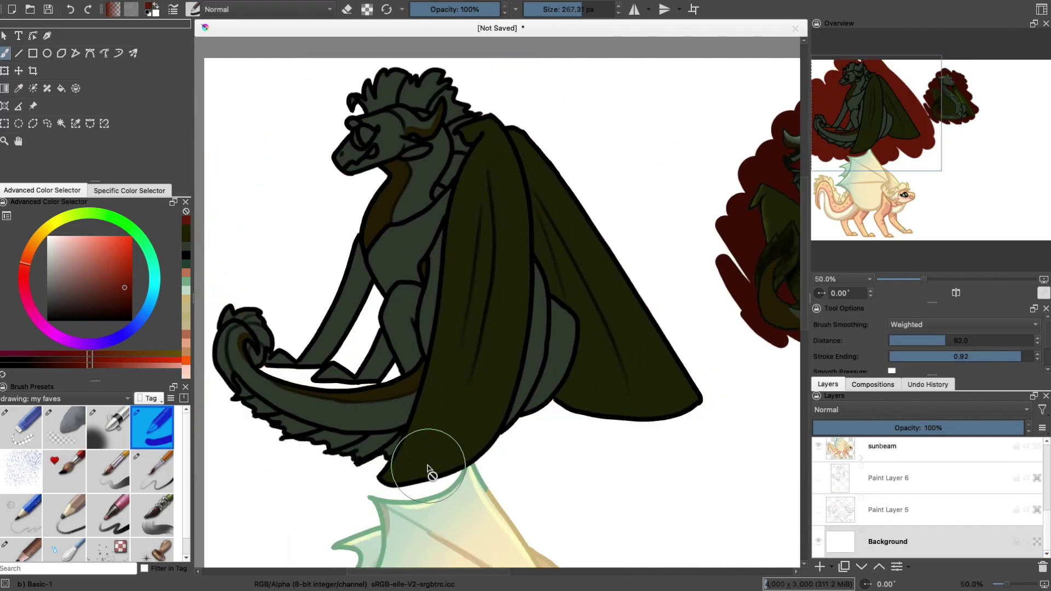
mouse_move(285, 208)
mouse_down()
mouse_move(657, 293)
mouse_move(274, 383)
mouse_move(412, 455)
mouse_up()
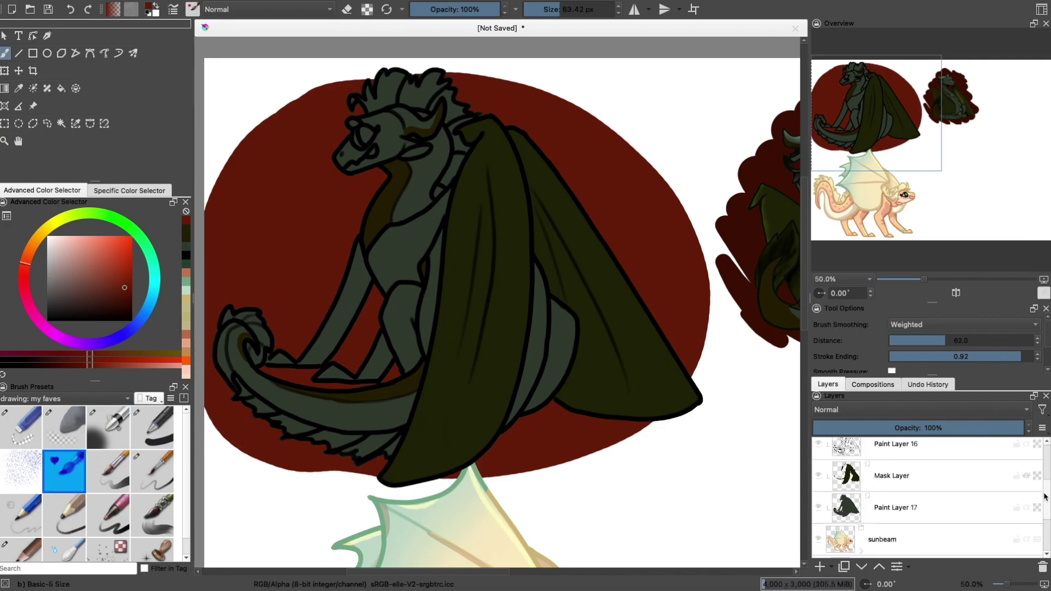
- Drop Chive's full-body and headshot reference images onto the canvas as new layers
scroll(484, 552, right, 2)
click(121, 302)
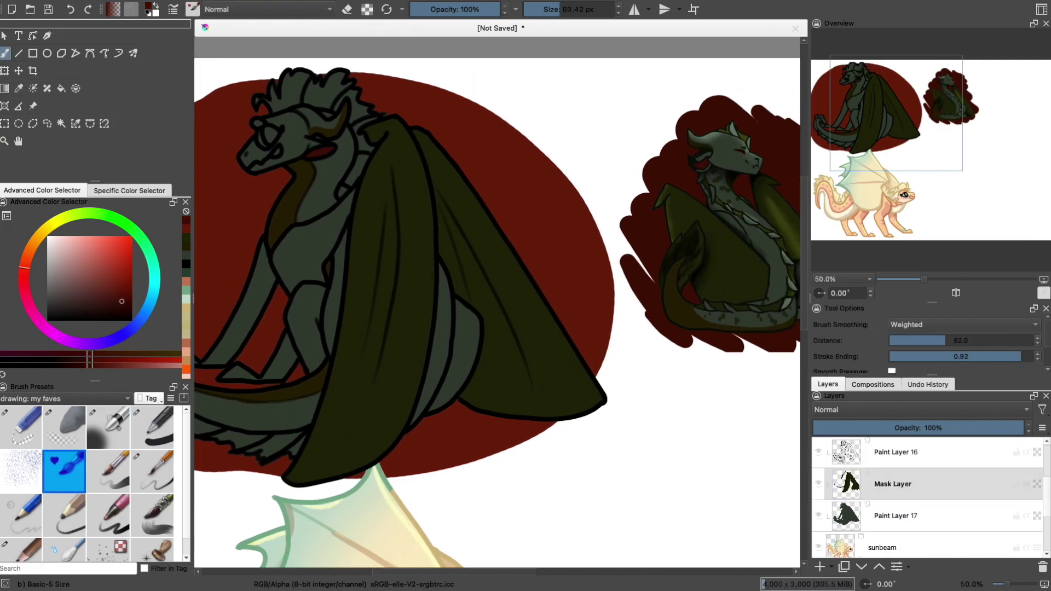
drag(351, 258, 418, 274)
click(433, 280)
right_click(838, 478)
key(Escape)
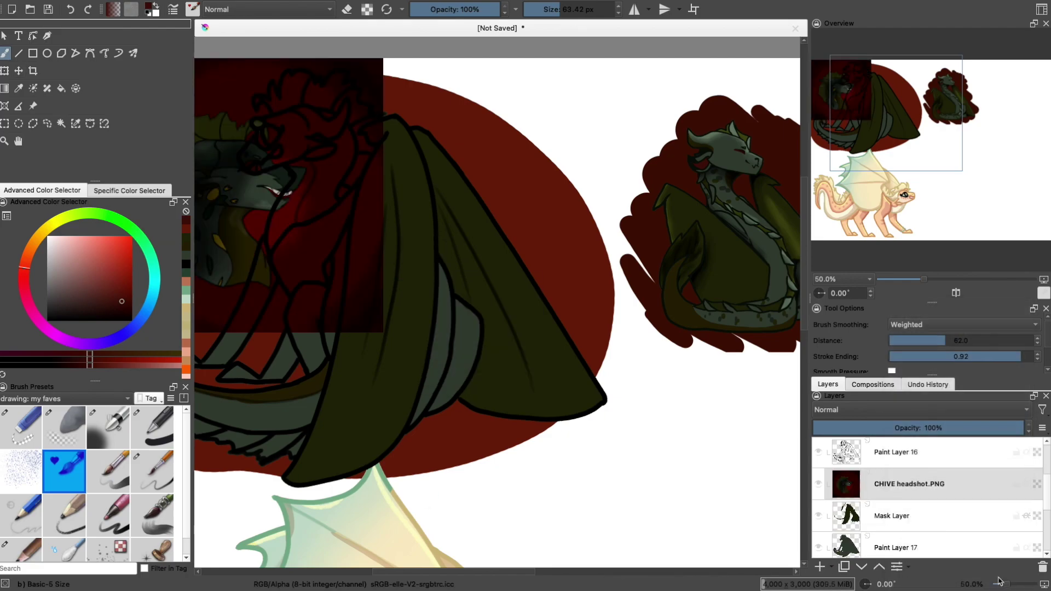
key(minus)
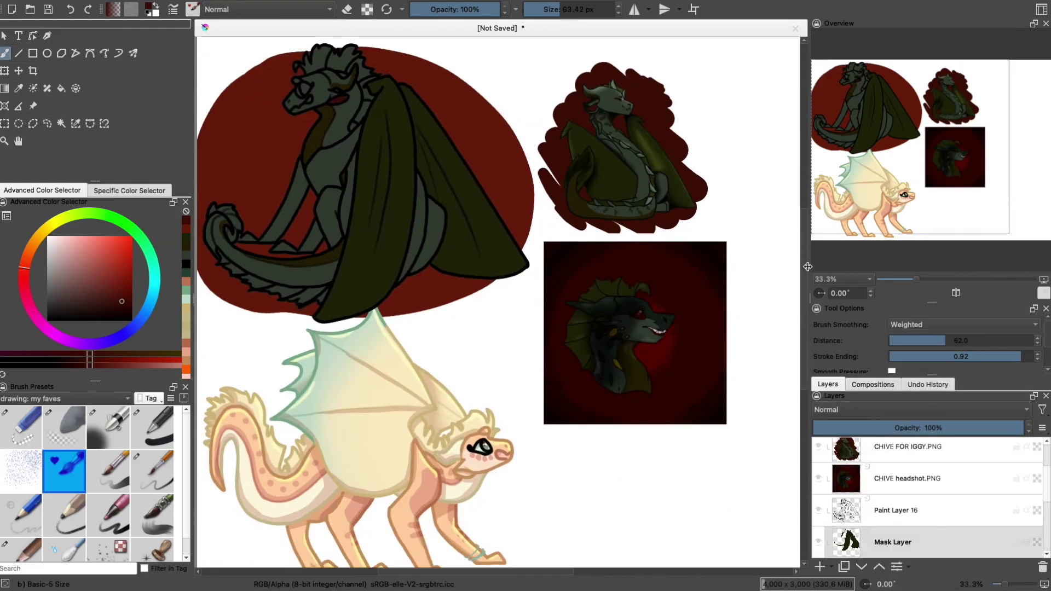
- Move the headshot reference to the lower right and set the zoom to 41%
click(945, 582)
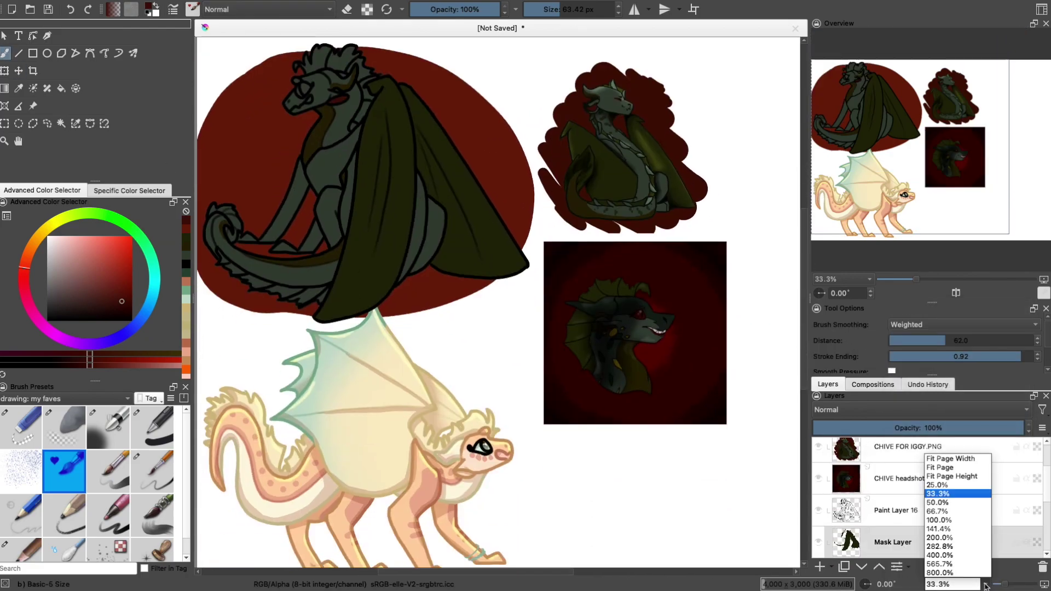
click(946, 581)
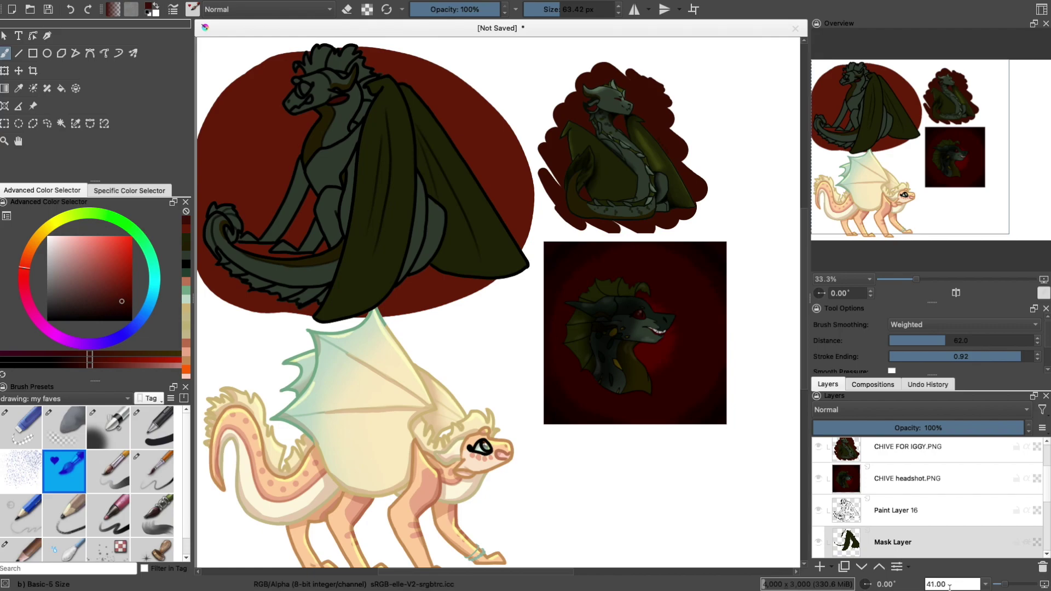
text(41.00)
key(Return)
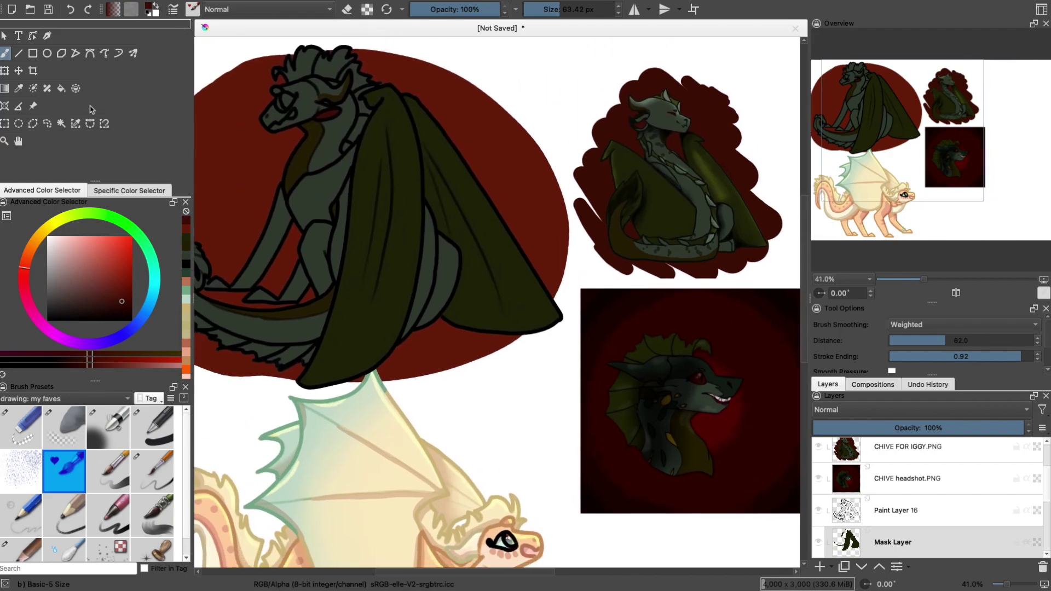
- Pick dark green and olive from the dragon's head and clean up the mask around the tail curl
ctrl+click(264, 121)
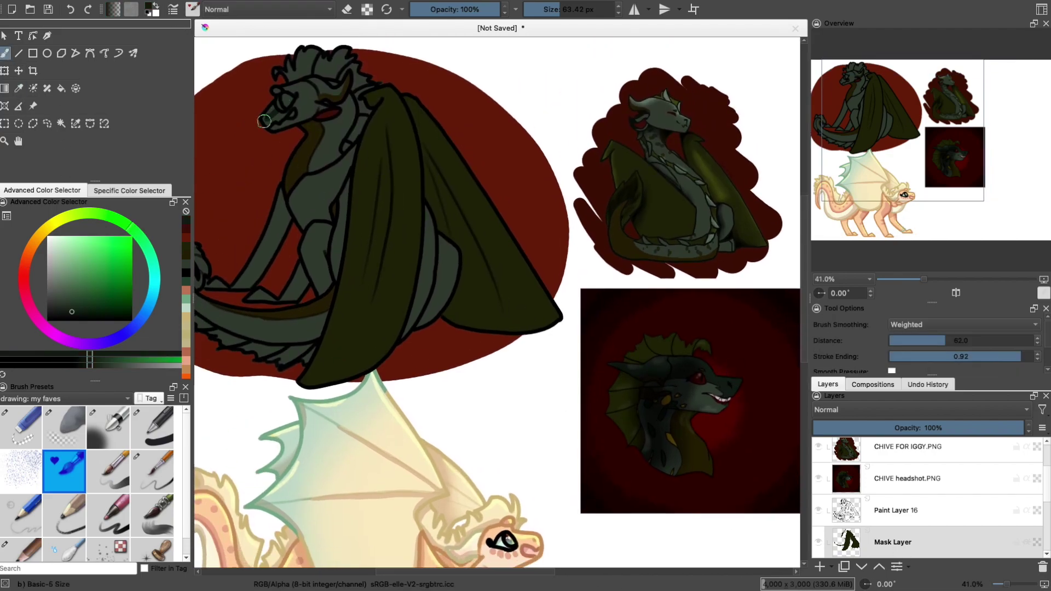
ctrl+click(301, 64)
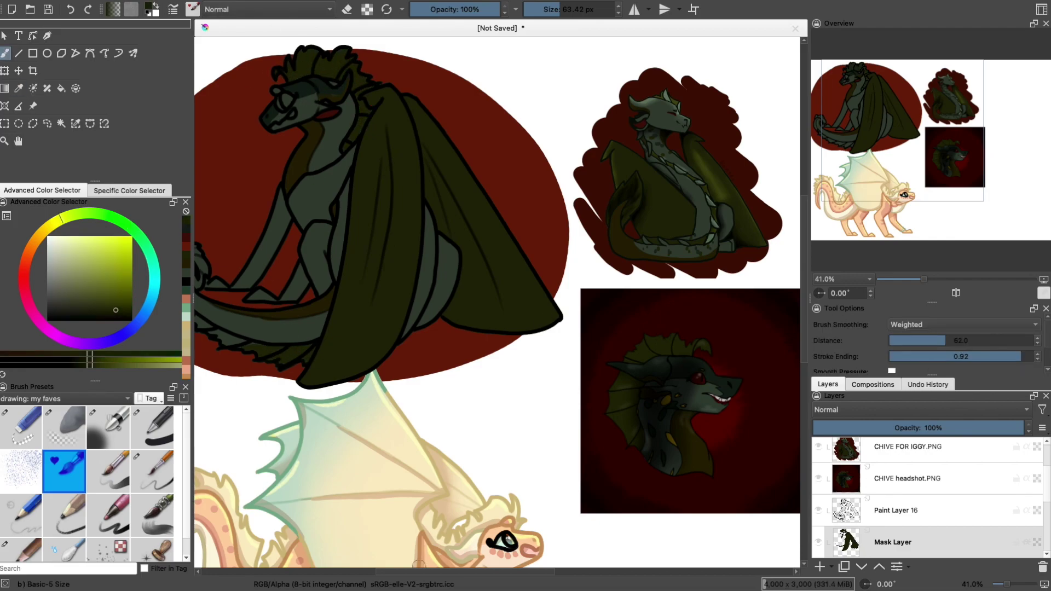
scroll(274, 334, left, 2)
ctrl+click(289, 308)
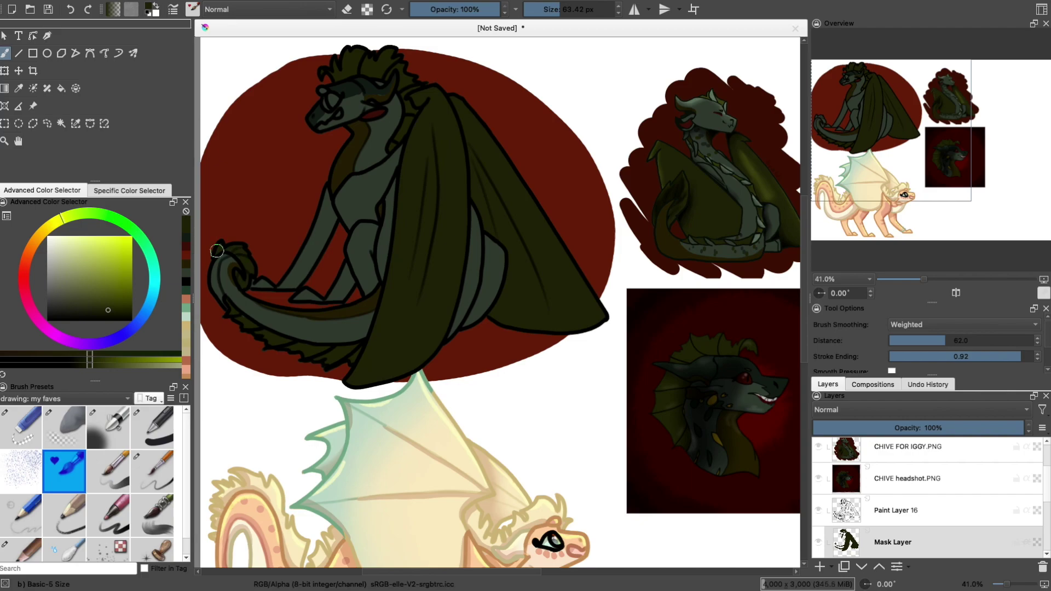
drag(217, 250, 246, 301)
- Dab dark desaturated green spots on the green dragon's neck
click(391, 120)
click(366, 158)
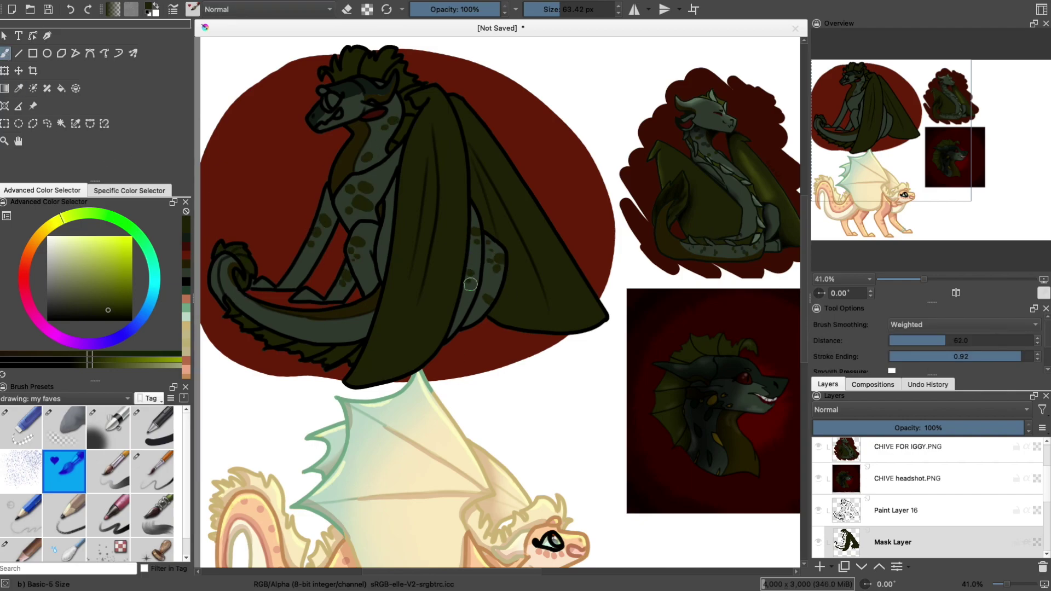
ctrl+click(358, 327)
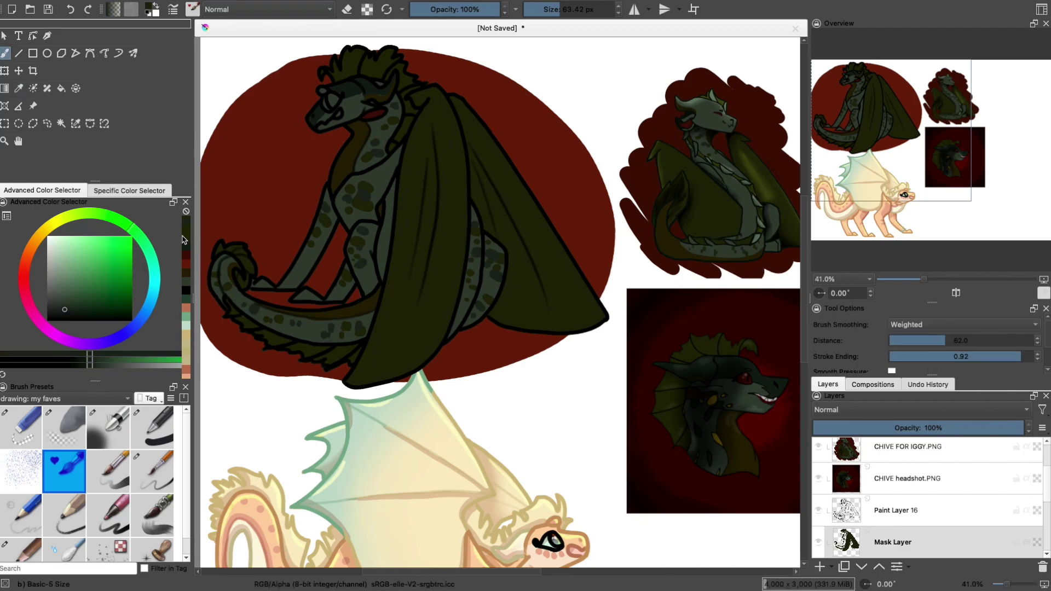
- Sample a dark red and shade the dragon's eye in darker red-brown
ctrl+click(394, 189)
key(p)
click(427, 257)
key(b)
click(335, 100)
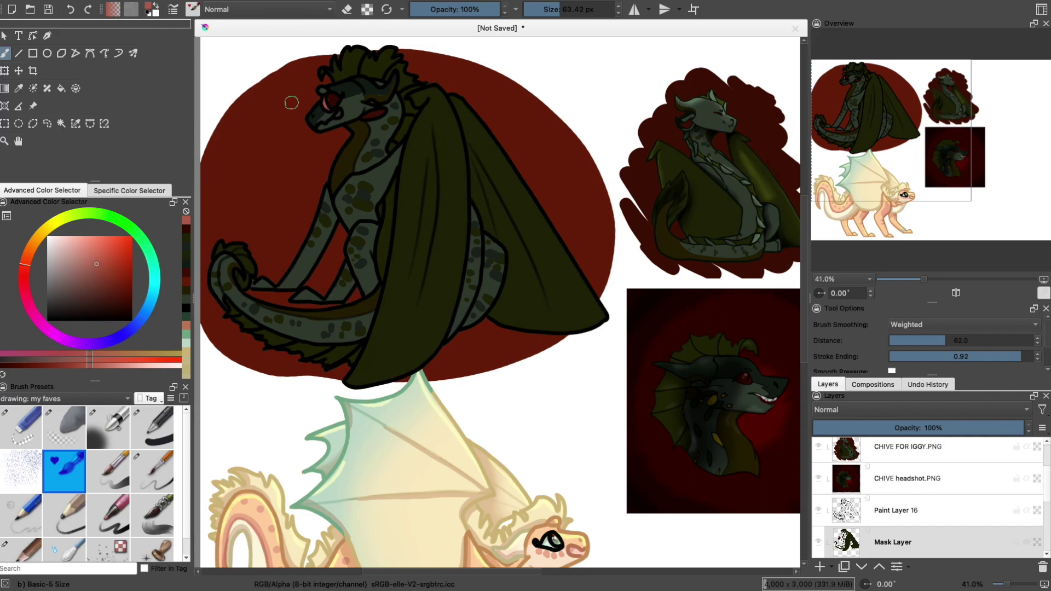
ctrl+click(201, 260)
click(333, 100)
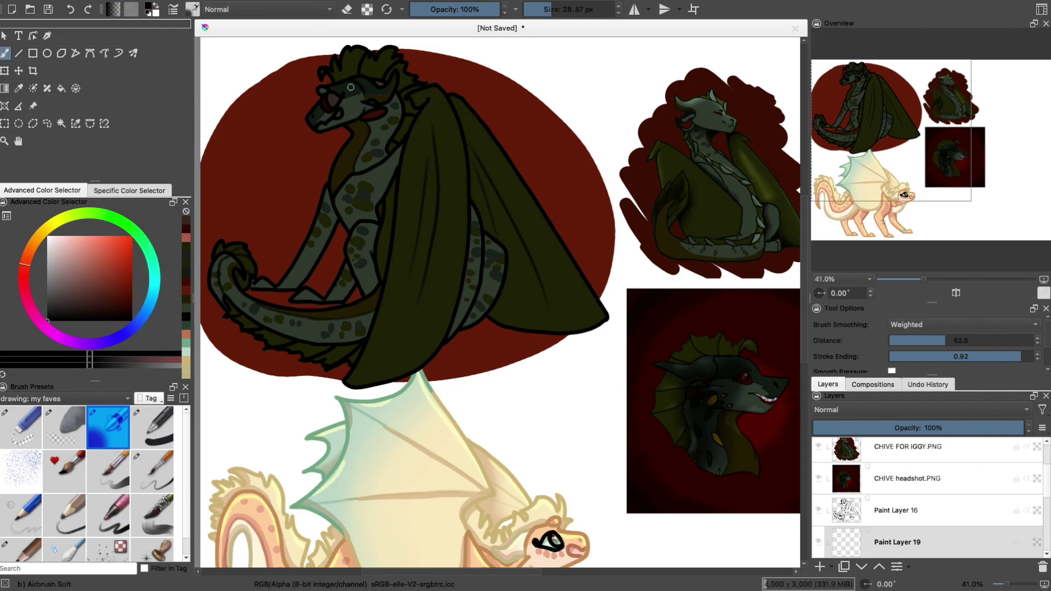
drag(329, 96, 335, 102)
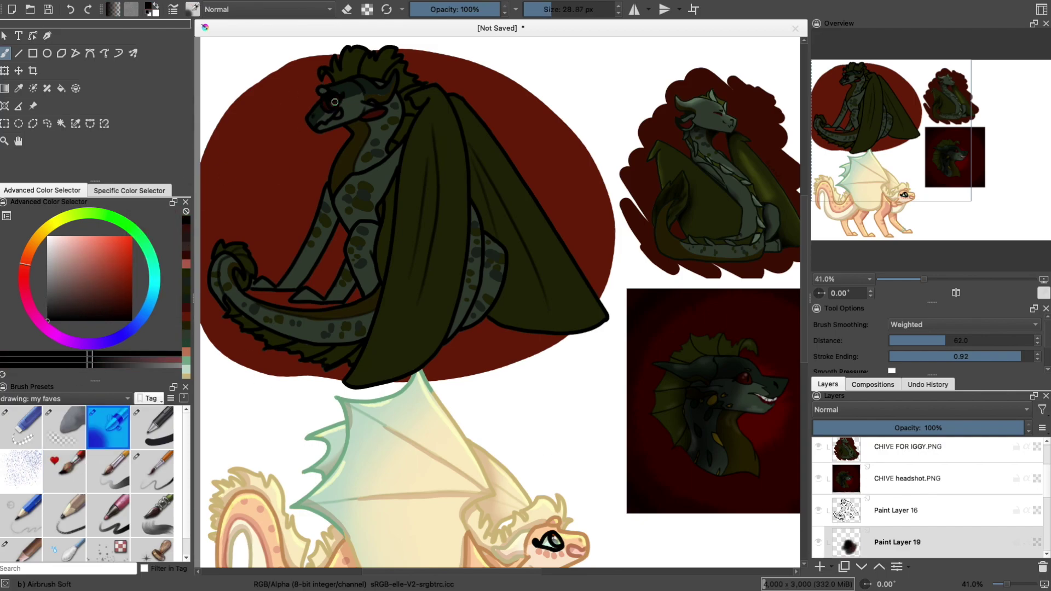
- Dab golden yellow spots on the cheek, neck, body, chest and leg
key(x)
key(/)
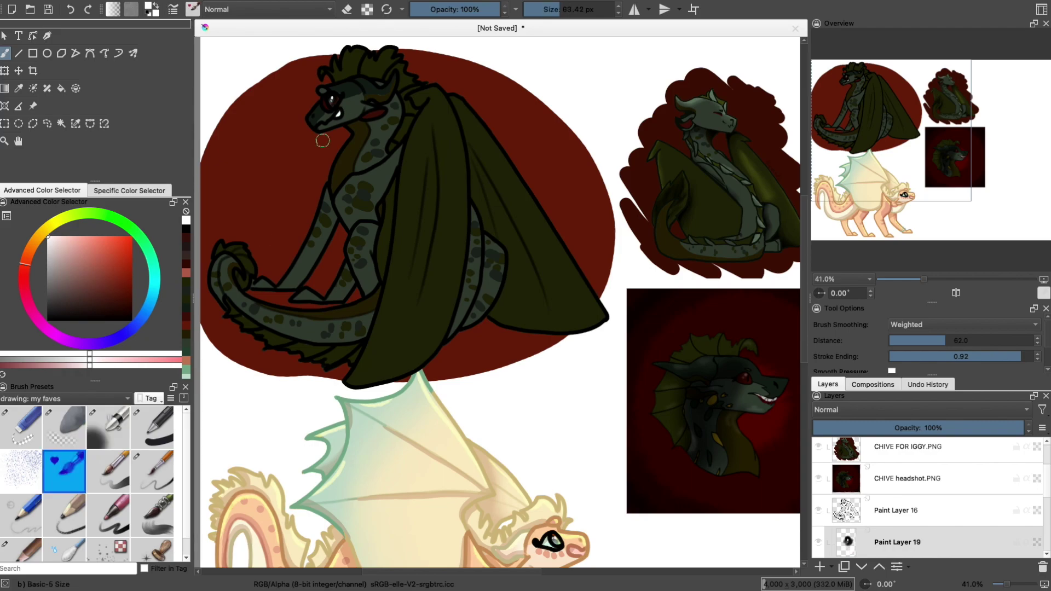
click(357, 111)
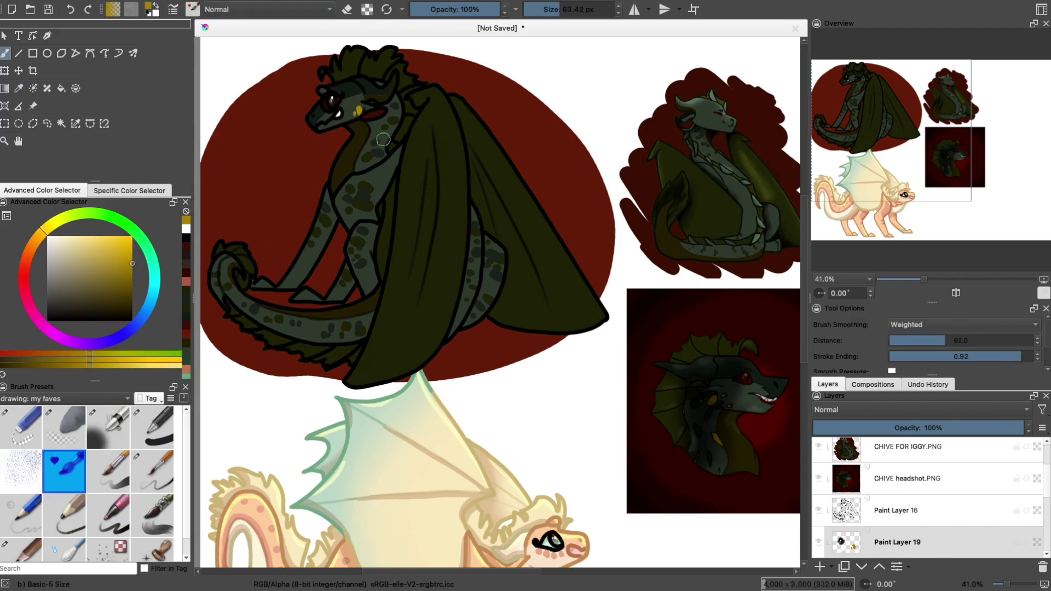
click(386, 120)
click(377, 145)
click(375, 192)
click(330, 213)
click(349, 218)
click(355, 251)
- Add more yellow spots along the leg and tail, then hide the Chive reference images
click(480, 301)
click(491, 296)
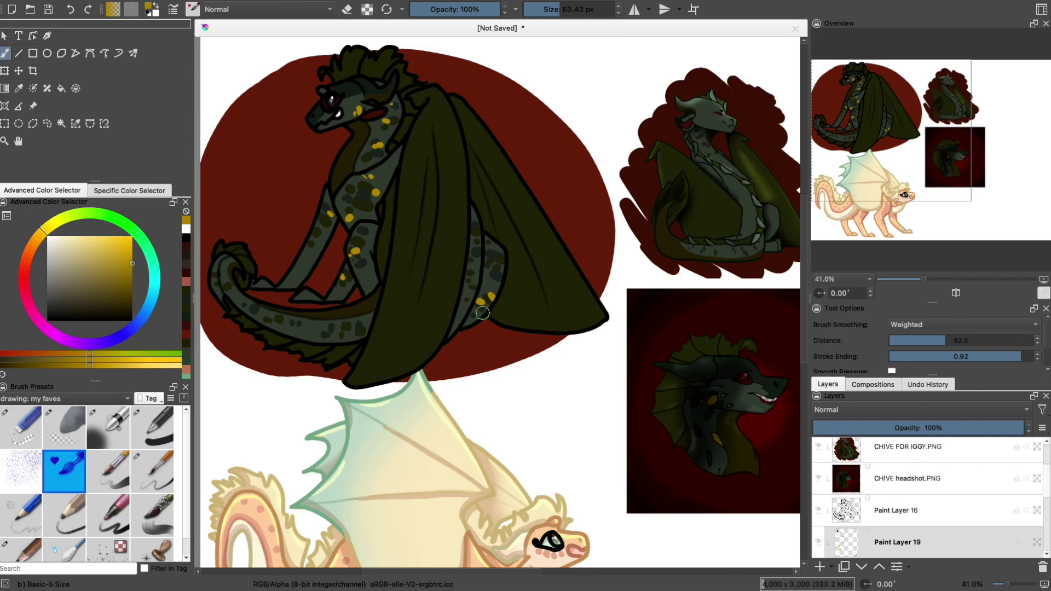
click(353, 335)
click(291, 324)
click(249, 302)
click(216, 266)
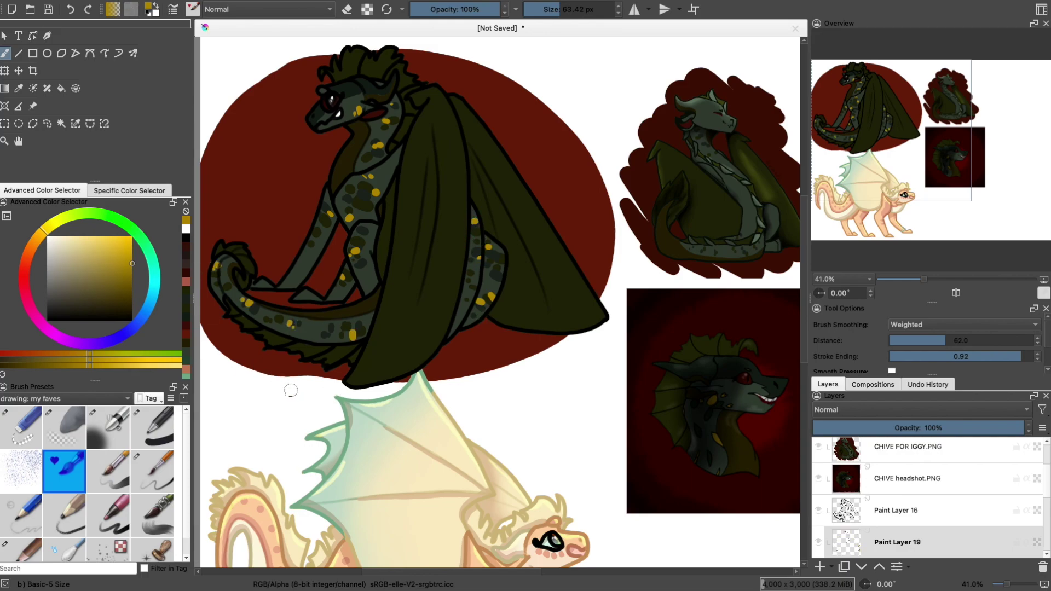
ctrl+click(215, 347)
- On Paint Layer 20 (Multiply, 28%), shade the neck edge, foreleg, inner leg and leg toward the tail
scroll(1042, 484, up, 1)
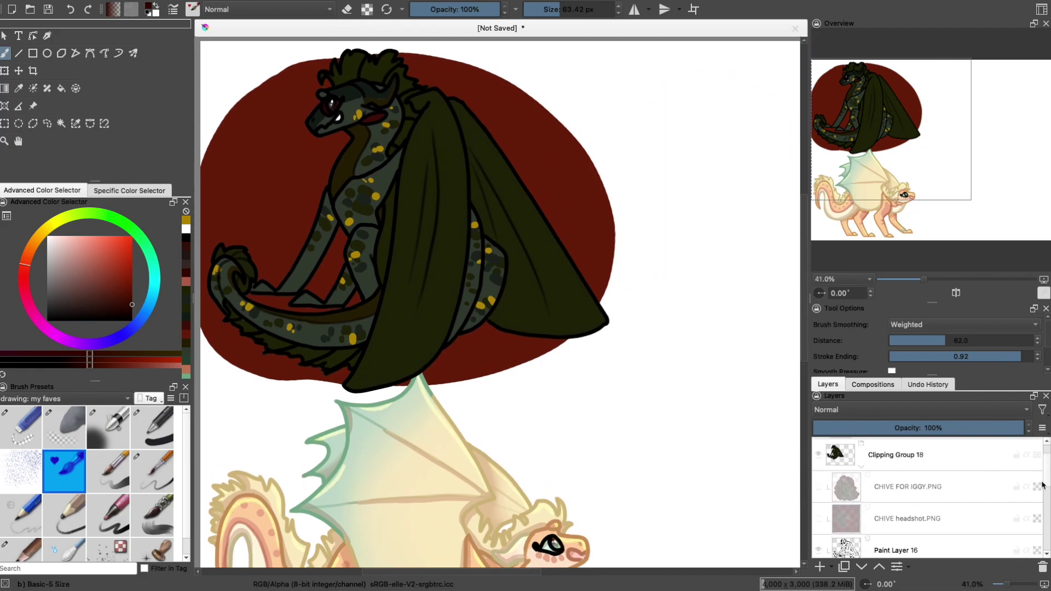
scroll(1043, 484, down, 2)
click(898, 515)
scroll(841, 130, up, 2)
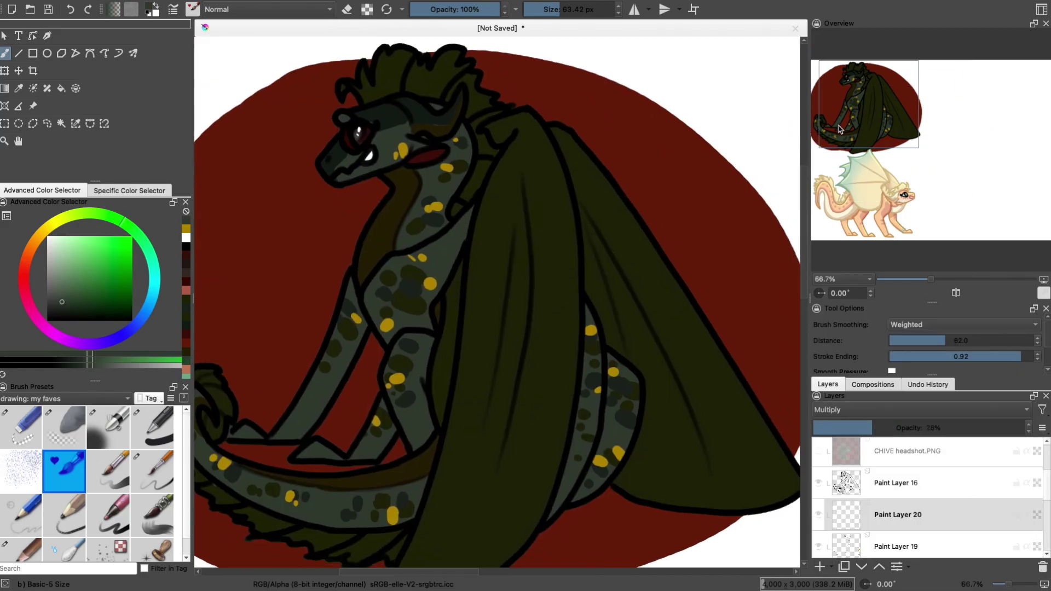
drag(453, 229, 423, 443)
drag(587, 356, 566, 515)
drag(604, 402, 608, 481)
drag(378, 438, 433, 477)
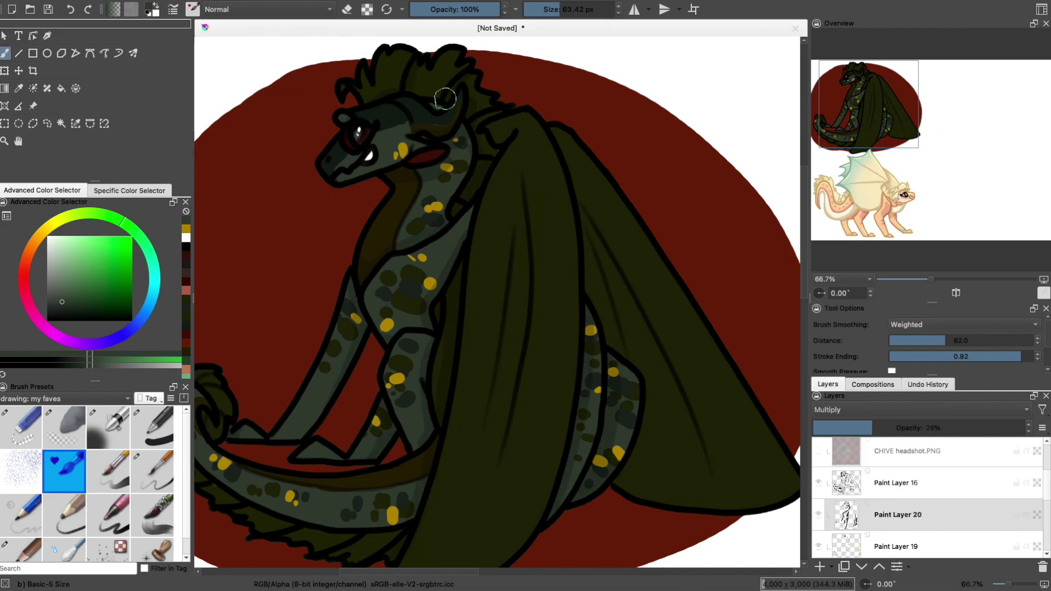
scroll(787, 237, down, 2)
scroll(553, 405, right, 4)
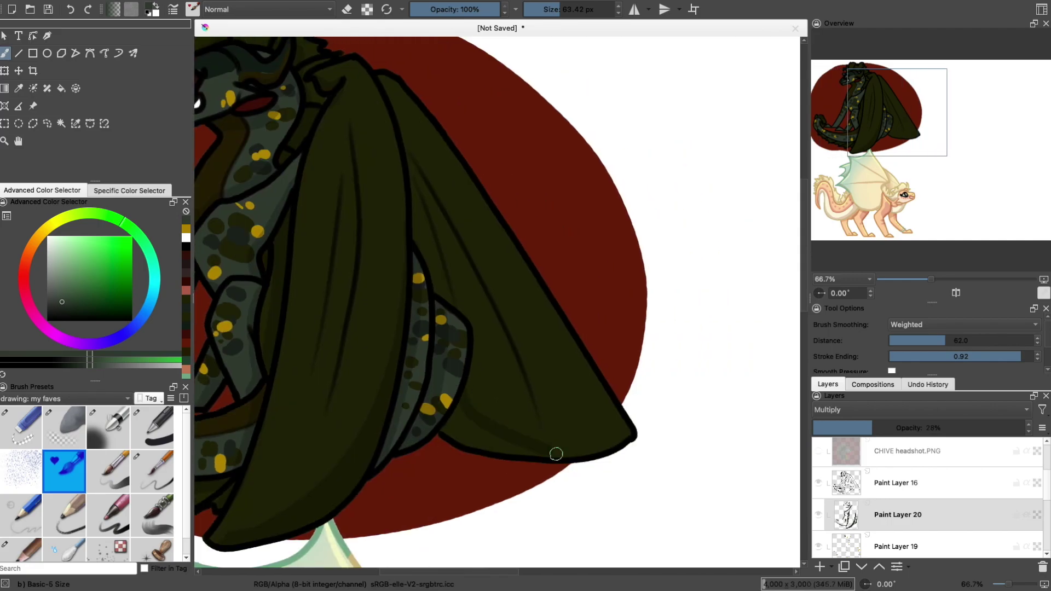
- Zoom out, undo a rough wing stroke, and paint a faint highlight along the tail underside
scroll(447, 314, left, 4)
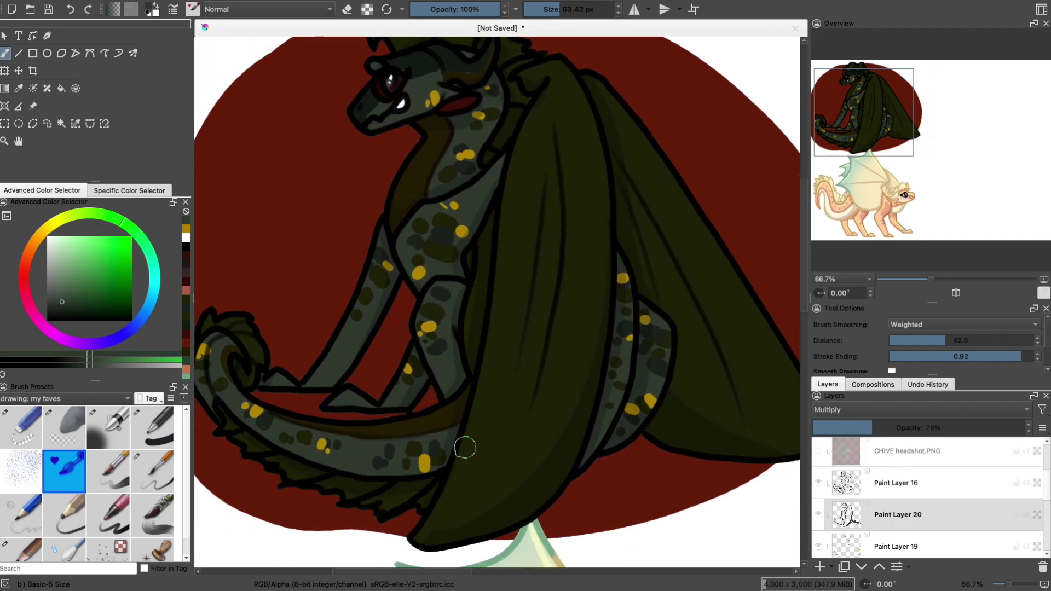
key(minus)
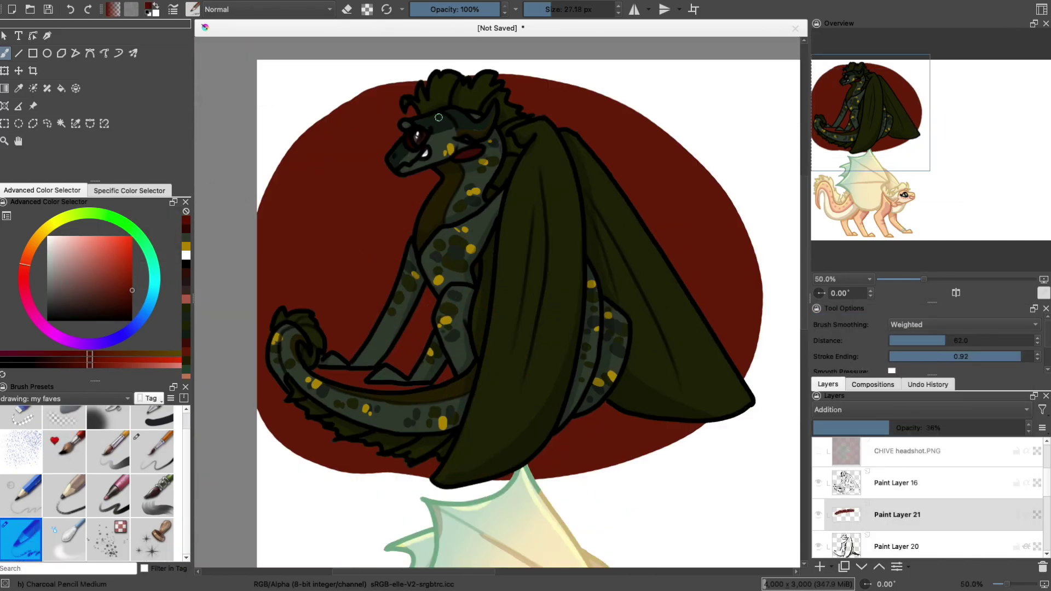
mouse_move(408, 76)
mouse_down()
mouse_move(490, 77)
mouse_move(533, 123)
mouse_move(579, 142)
mouse_move(531, 372)
mouse_move(488, 353)
mouse_move(461, 228)
mouse_move(428, 278)
mouse_up()
key(ctrl+z)
key(ctrl+z)
key(ctrl+z)
key(ctrl+z)
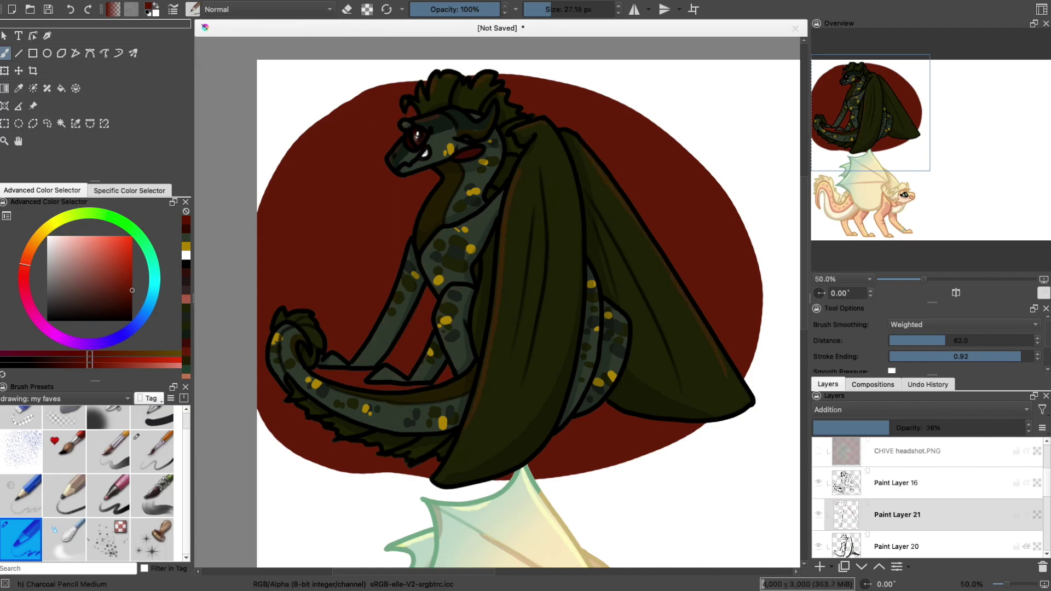
mouse_move(425, 454)
mouse_down()
mouse_move(347, 435)
mouse_move(275, 372)
mouse_up()
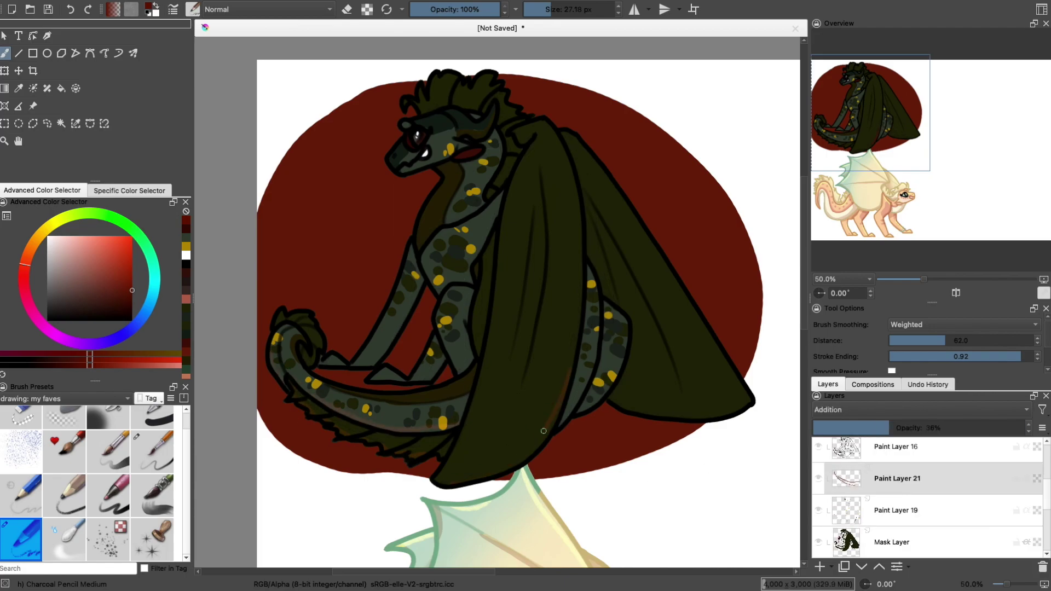
- Add faint highlights across the wing, body, tail and near the neck and wing base
mouse_move(590, 332)
mouse_down()
mouse_move(596, 374)
mouse_move(623, 367)
mouse_up()
drag(610, 399, 663, 414)
drag(447, 346, 455, 360)
drag(421, 219, 422, 245)
drag(438, 190, 419, 223)
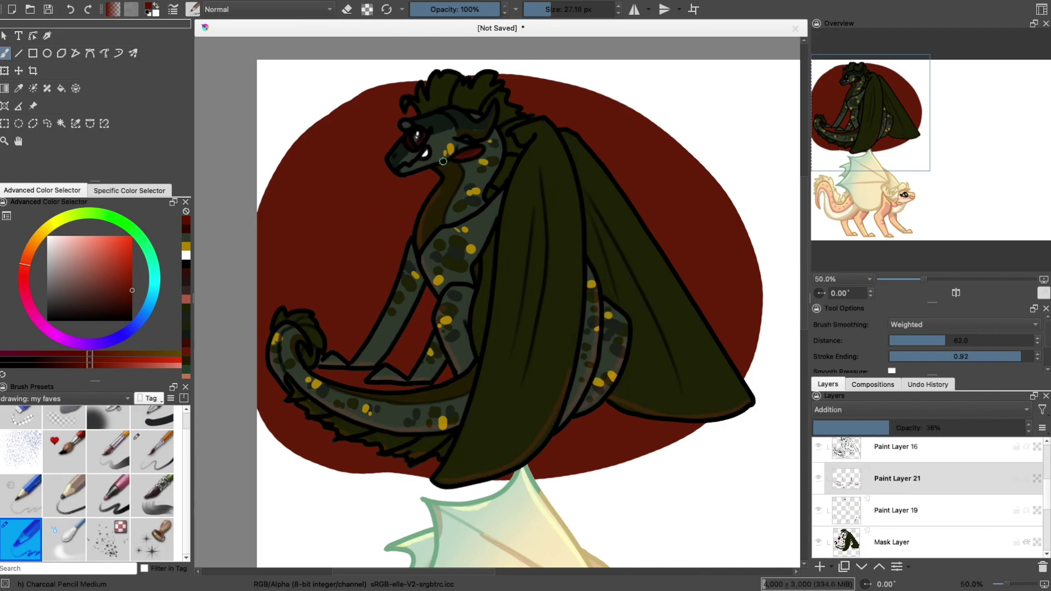
drag(526, 141, 513, 134)
- Raise the highlight layer's opacity to 63% and set the new layer's blend mode to Multiply
drag(889, 428, 946, 448)
click(919, 409)
click(920, 403)
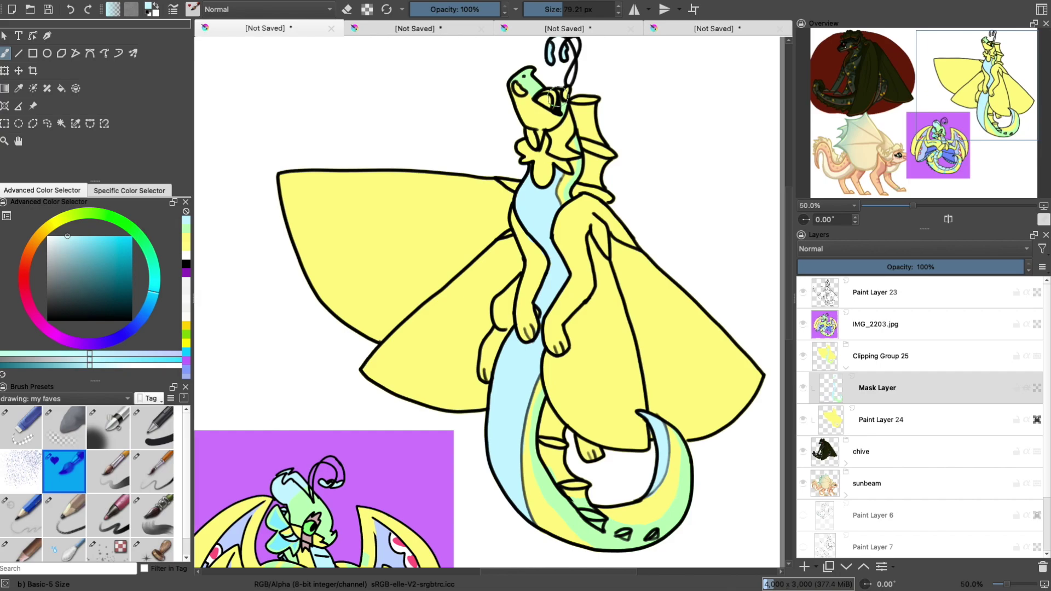
- Paint cyan on the yellow dragon's neck, tail segments and horn
mouse_move(526, 144)
mouse_down()
mouse_move(493, 120)
mouse_move(552, 162)
mouse_up()
ctrl+click(523, 82)
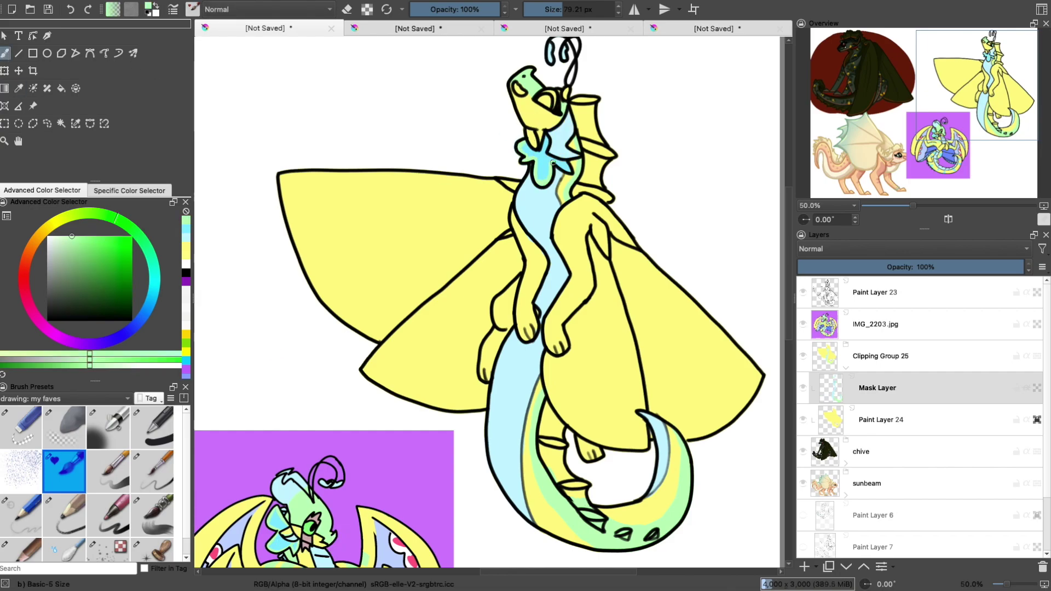
ctrl+click(536, 134)
scroll(591, 438, down, 5)
scroll(591, 438, up, 3)
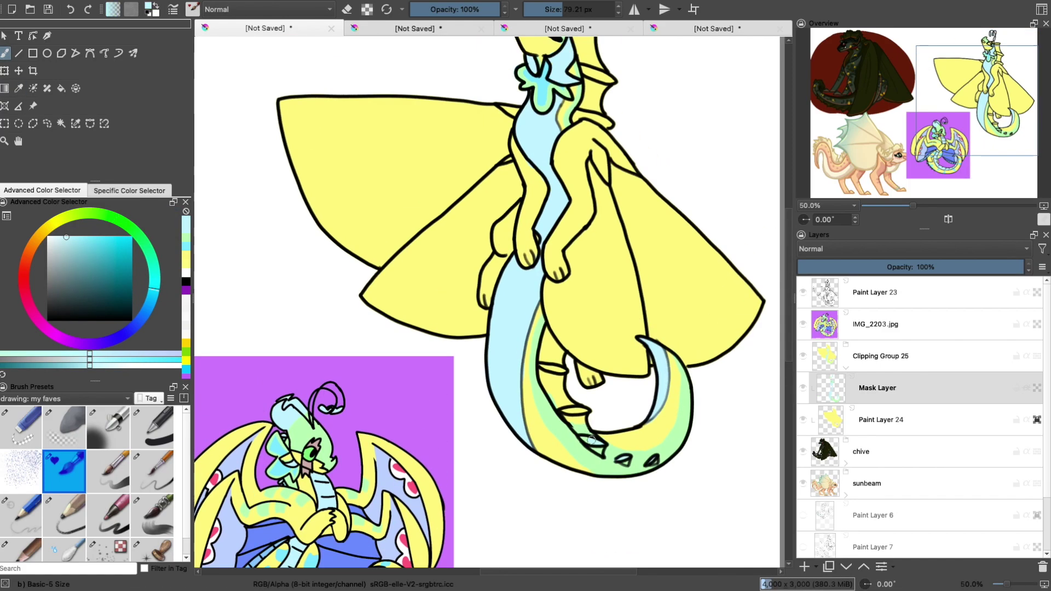
scroll(559, 370, up, 2)
scroll(581, 100, down, 4)
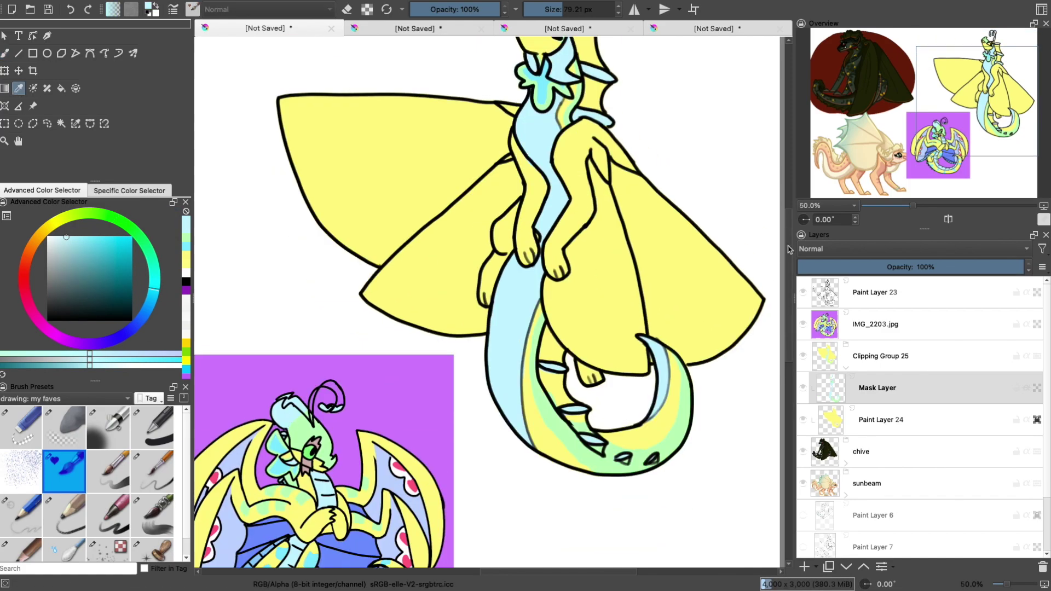
scroll(581, 101, up, 3)
mouse_move(593, 469)
mouse_down()
mouse_move(542, 389)
mouse_move(556, 386)
mouse_move(583, 137)
mouse_move(608, 93)
mouse_move(584, 69)
mouse_up()
scroll(249, 438, down, 4)
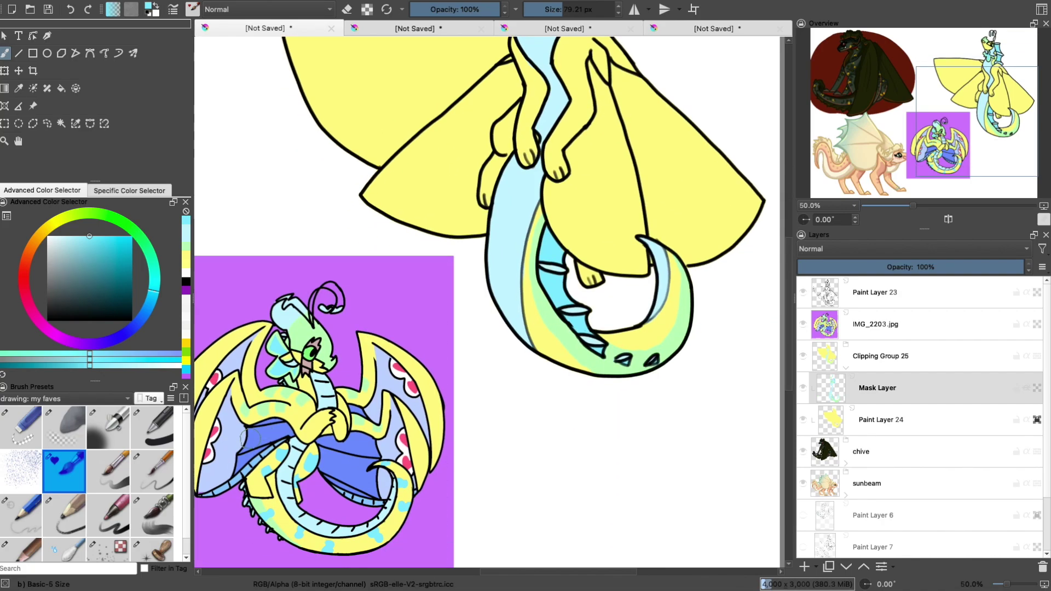
scroll(295, 459, up, 4)
- Sample light green and cyan from the reference and dot spots on the body, leg and tail
ctrl+click(295, 459)
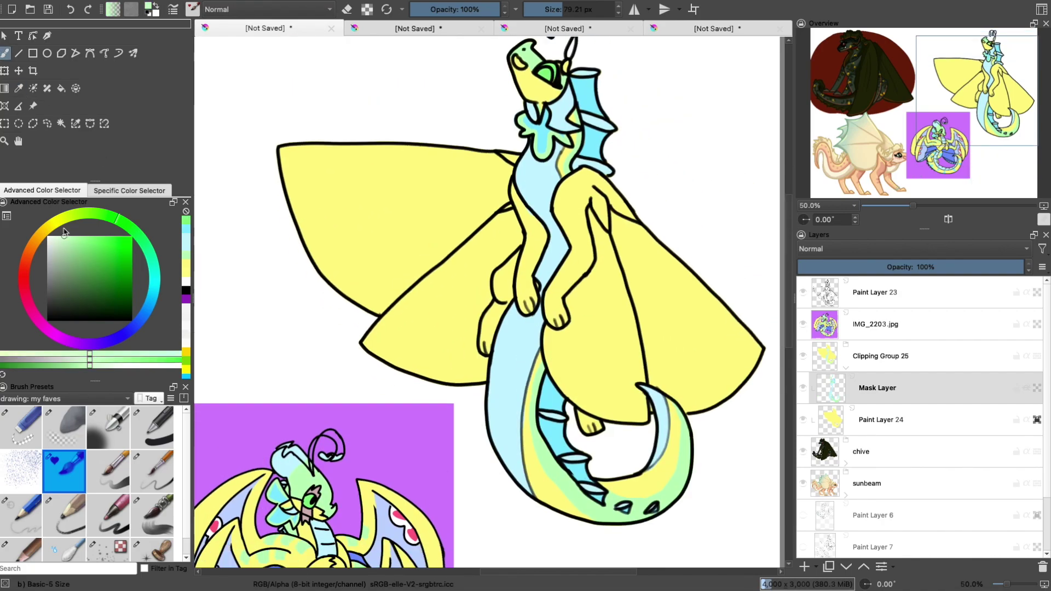
scroll(296, 458, down, 2)
drag(574, 106, 572, 183)
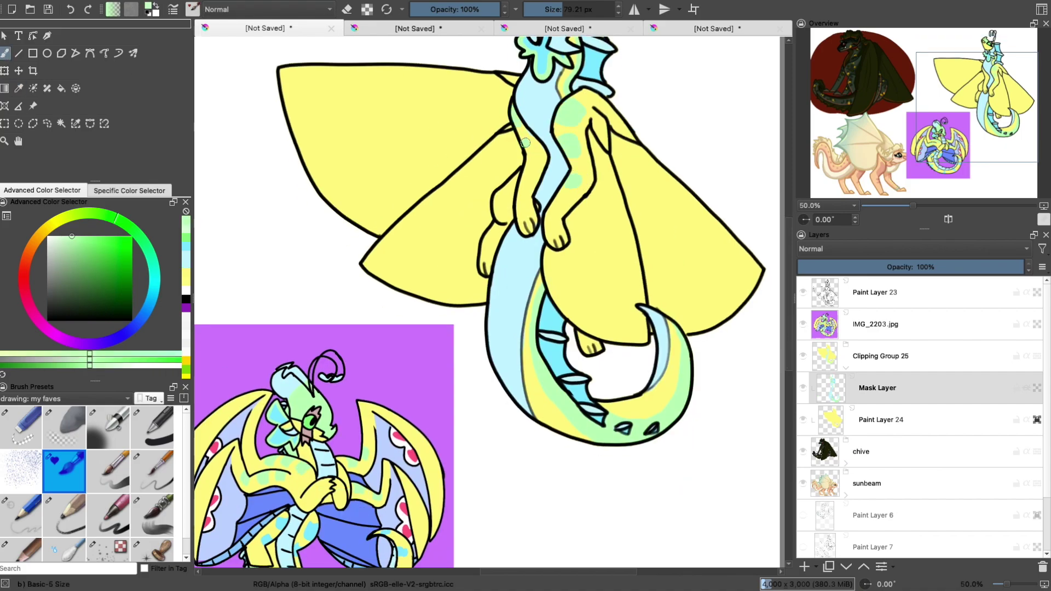
ctrl+click(552, 351)
drag(526, 139, 503, 202)
scroll(429, 323, down, 2)
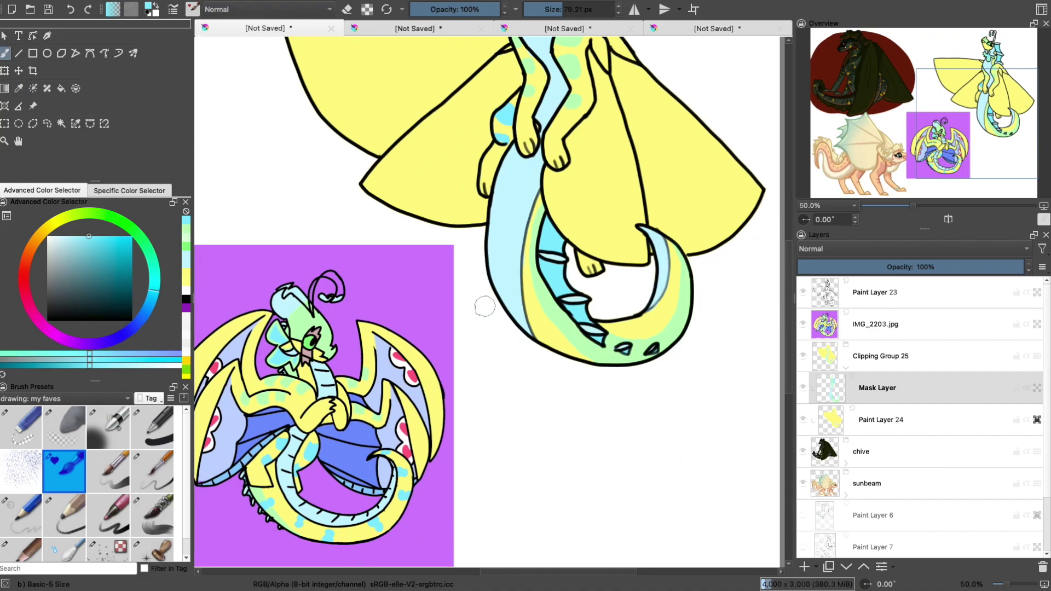
drag(541, 300, 575, 348)
drag(601, 350, 609, 359)
mouse_move(632, 331)
mouse_down()
mouse_move(650, 309)
mouse_move(679, 318)
mouse_up()
drag(664, 307, 680, 300)
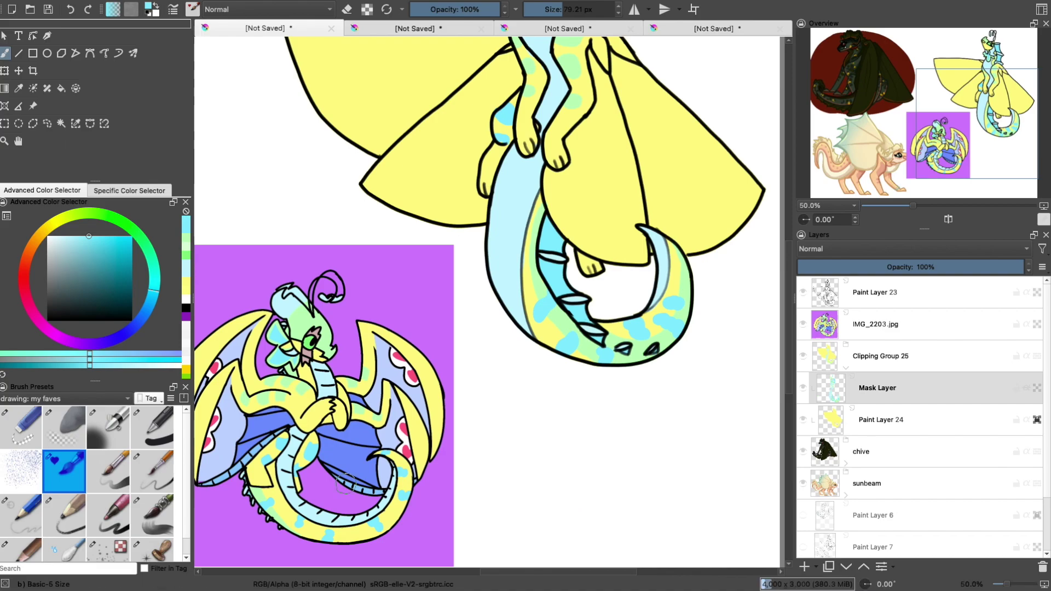
- Sample lavender from the reference wing and start filling the wing with it
ctrl+click(236, 418)
scroll(236, 418, up, 3)
mouse_move(511, 127)
mouse_down()
mouse_move(469, 176)
mouse_move(513, 196)
mouse_move(482, 273)
mouse_move(433, 328)
mouse_move(399, 223)
mouse_move(395, 272)
mouse_up()
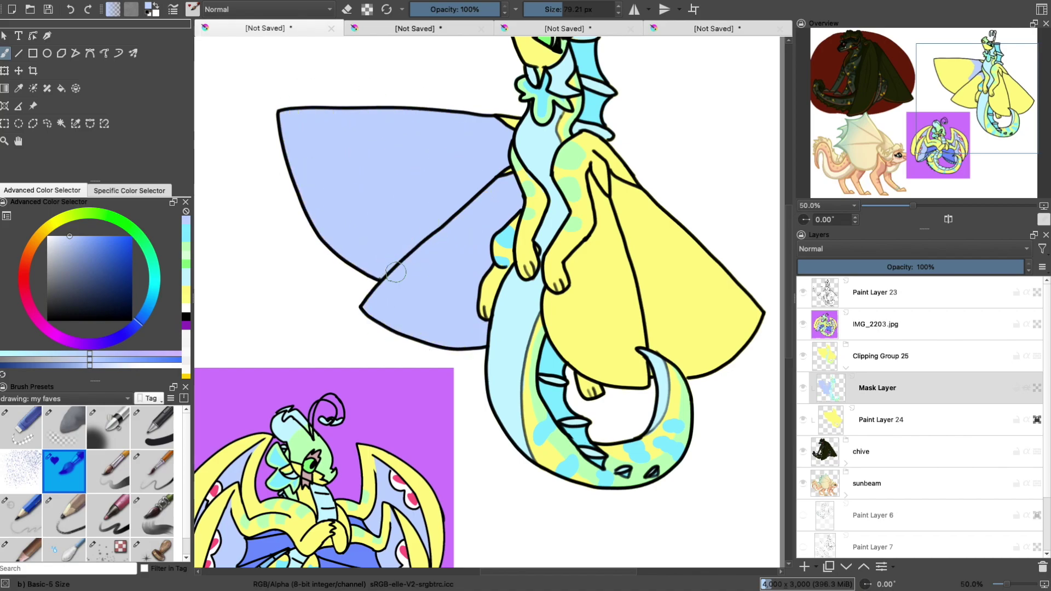
- Paint lavender over the right wing's lower part and sample a darker blue
scroll(529, 562, right, 3)
mouse_move(635, 263)
mouse_down()
mouse_move(640, 320)
mouse_move(547, 345)
mouse_move(482, 304)
mouse_move(522, 226)
mouse_move(602, 274)
mouse_move(520, 318)
mouse_move(534, 279)
mouse_up()
scroll(238, 542, left, 2)
key(p)
click(236, 544)
key(b)
- Brush darker blue patches onto the wings near the body and into the upper wing
mouse_move(607, 189)
mouse_down()
mouse_move(598, 226)
mouse_move(591, 181)
mouse_move(551, 200)
mouse_move(583, 118)
mouse_move(566, 164)
mouse_up()
scroll(545, 148, down, 3)
mouse_move(416, 159)
mouse_down()
mouse_move(469, 162)
mouse_move(441, 151)
mouse_move(493, 112)
mouse_move(466, 143)
mouse_up()
scroll(471, 176, left, 2)
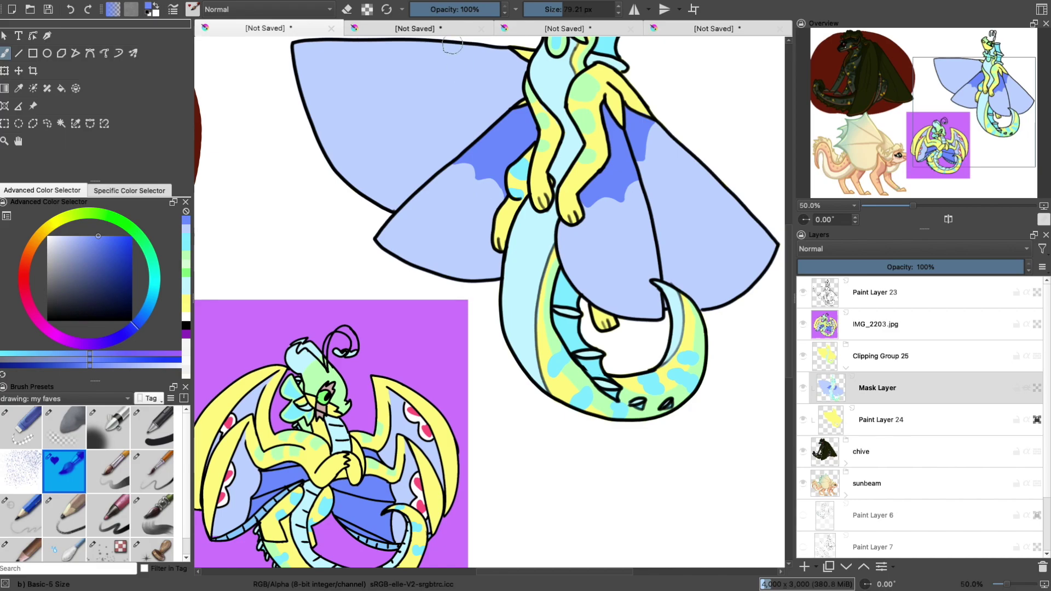
mouse_move(452, 46)
mouse_down()
mouse_move(487, 125)
mouse_move(485, 115)
mouse_move(499, 119)
mouse_move(492, 171)
mouse_up()
- Paint light-blue bands along the right, lower and upper wing edges
scroll(506, 109, up, 3)
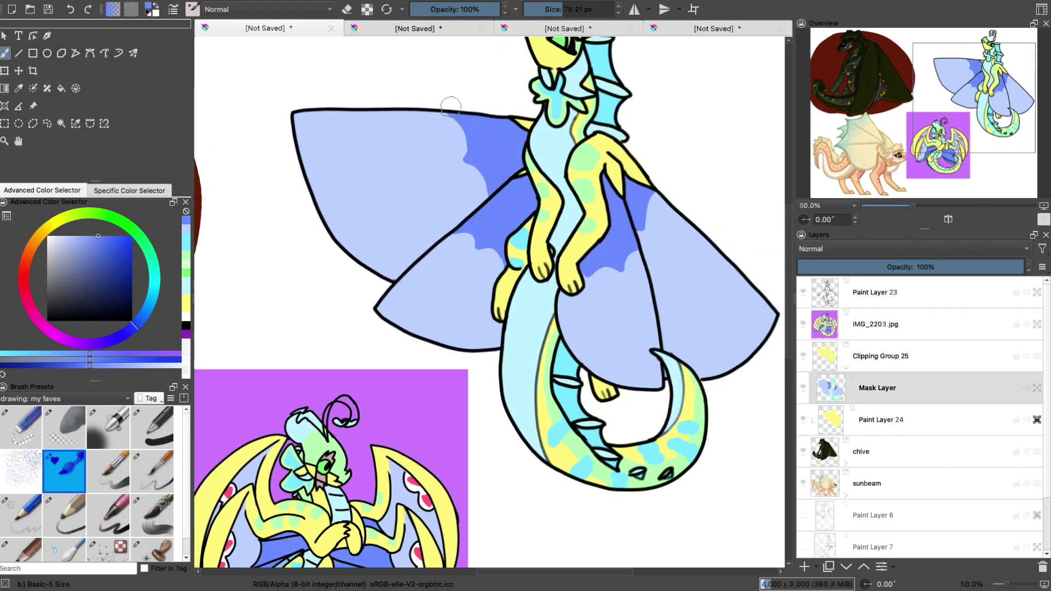
scroll(451, 105, left, 2)
scroll(466, 137, down, 6)
scroll(493, 191, up, 4)
scroll(493, 191, right, 3)
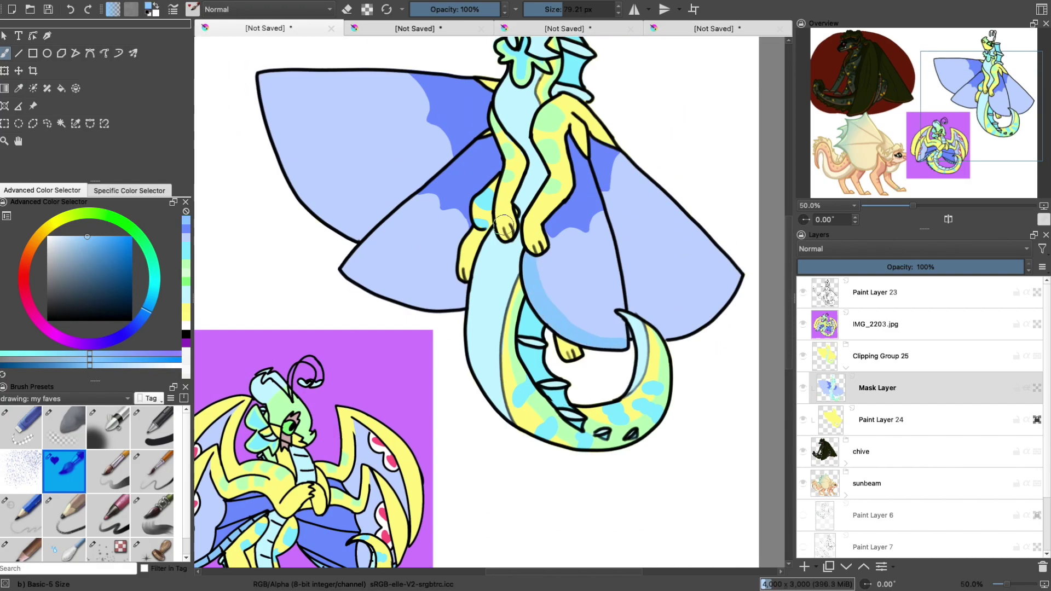
drag(739, 274, 664, 335)
mouse_move(343, 265)
mouse_down()
mouse_move(420, 304)
mouse_move(464, 310)
mouse_up()
mouse_move(260, 75)
mouse_down()
mouse_move(337, 222)
mouse_move(361, 237)
mouse_up()
scroll(514, 576, left, 2)
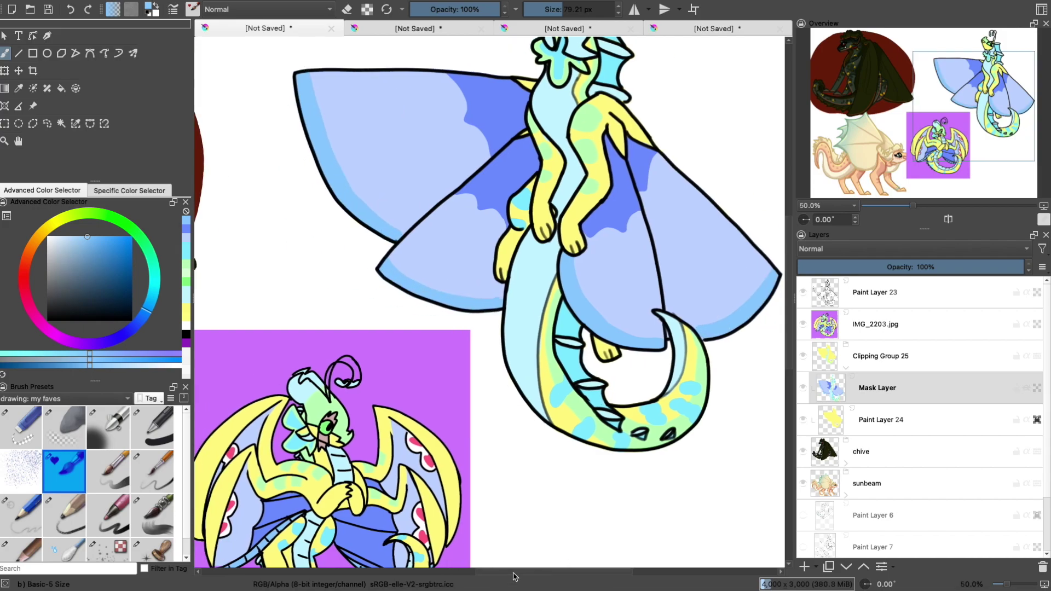
scroll(502, 574, right, 2)
key(Insert)
- Paint pink hearts across the upper, lower-left and right wings and behind the leg
ctrl+click(382, 438)
mouse_move(359, 110)
mouse_down()
mouse_move(364, 129)
mouse_move(350, 117)
mouse_up()
drag(379, 150, 383, 167)
drag(418, 235, 457, 273)
mouse_move(601, 255)
mouse_down()
mouse_move(604, 273)
mouse_move(575, 282)
mouse_up()
mouse_move(671, 236)
mouse_down()
mouse_move(673, 222)
mouse_move(674, 247)
mouse_up()
drag(638, 249, 643, 266)
- On the Mask Layer, paint white rings around all the wing hearts
click(876, 419)
key(x)
mouse_move(339, 104)
mouse_down()
mouse_move(378, 137)
mouse_move(387, 170)
mouse_move(377, 182)
mouse_up()
drag(408, 229, 460, 282)
drag(555, 263, 581, 293)
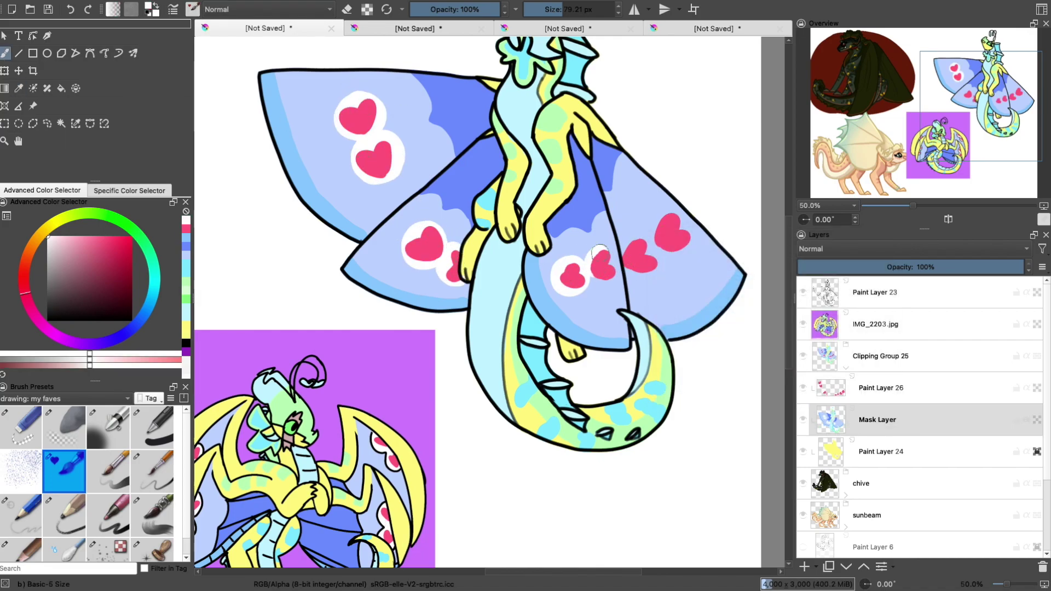
drag(591, 244, 613, 276)
drag(624, 244, 665, 258)
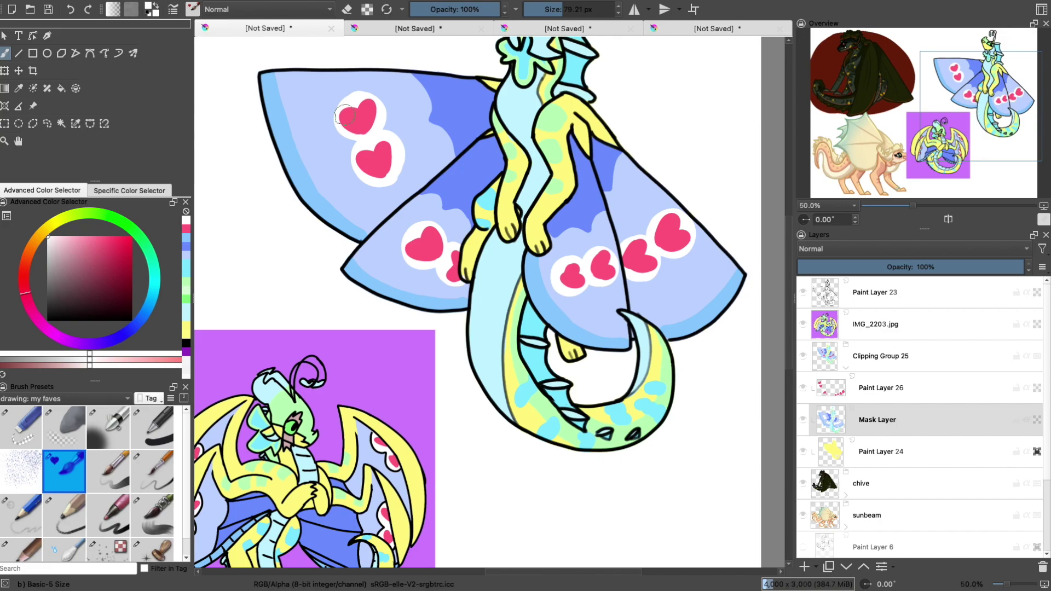
- With black and the Basic-1 pen, outline the white rings around the lower-wing hearts
scroll(345, 115, up, 2)
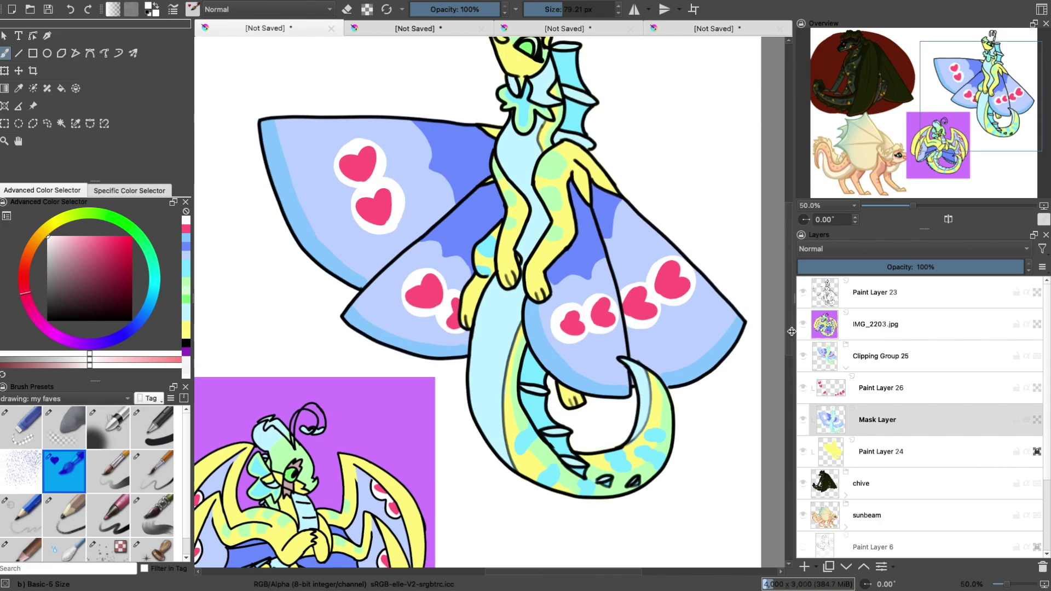
click(186, 342)
click(152, 427)
scroll(724, 304, up, 2)
mouse_move(664, 233)
mouse_down()
mouse_move(597, 305)
mouse_move(514, 285)
mouse_up()
mouse_move(596, 306)
mouse_down()
mouse_move(570, 353)
mouse_move(528, 344)
mouse_up()
mouse_move(452, 362)
mouse_down()
mouse_move(446, 369)
mouse_move(440, 304)
mouse_move(458, 366)
mouse_up()
scroll(772, 394, left, 5)
- Ink the upper-wing hearts' borders, redoing stray strokes, then add Paint Layer 27 in Multiply at 30%
scroll(784, 273, up, 3)
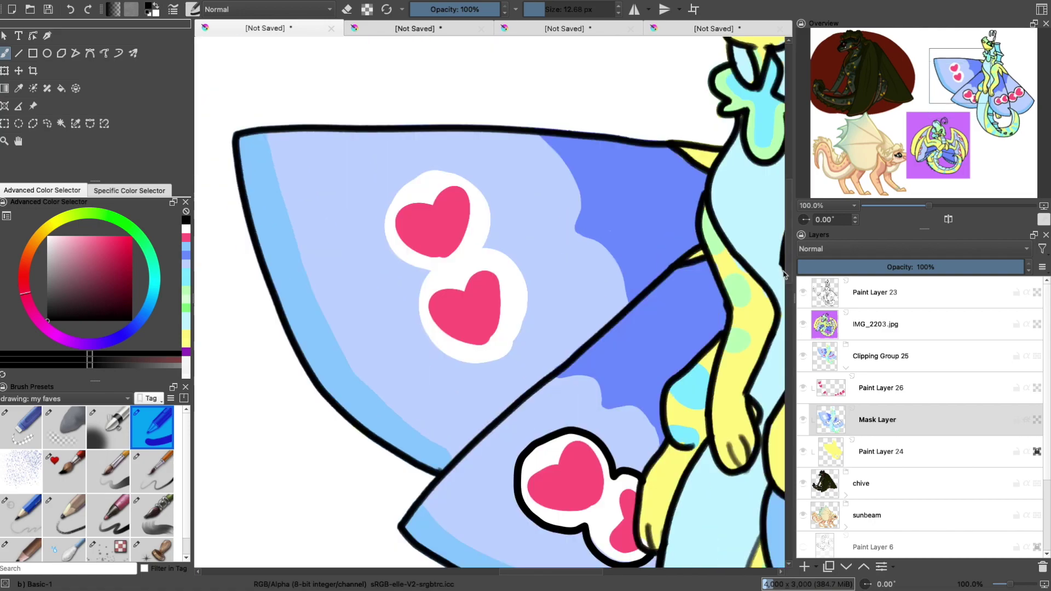
scroll(783, 273, up, 1)
mouse_move(509, 274)
mouse_down()
mouse_move(520, 353)
mouse_move(472, 379)
mouse_up()
key(ctrl+z)
mouse_move(502, 274)
mouse_down()
mouse_move(529, 322)
mouse_move(445, 198)
mouse_move(429, 289)
mouse_up()
key(ctrl+z)
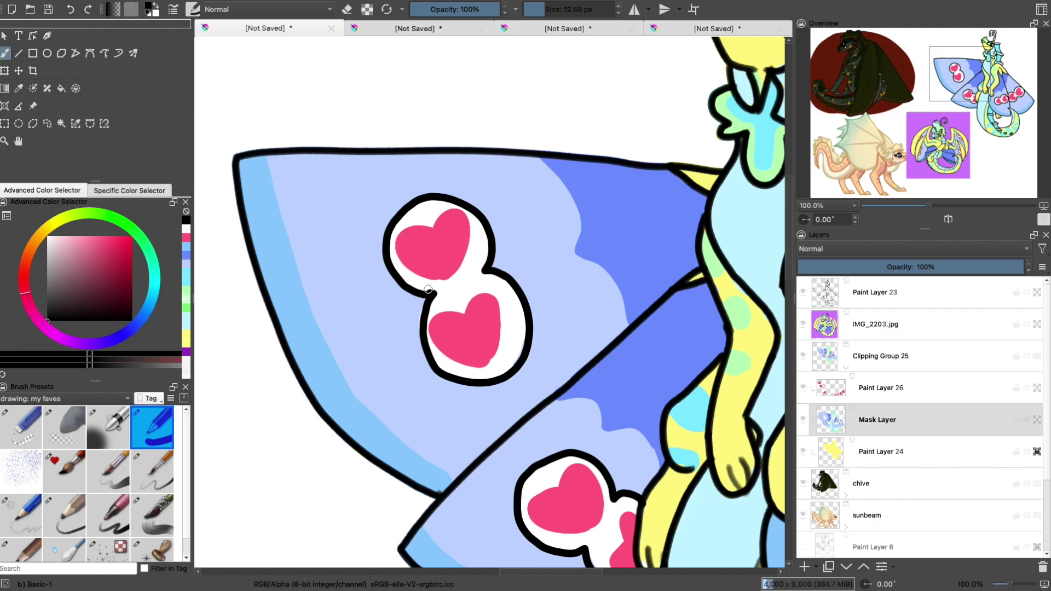
key(Insert)
key(minus)
key(minus)
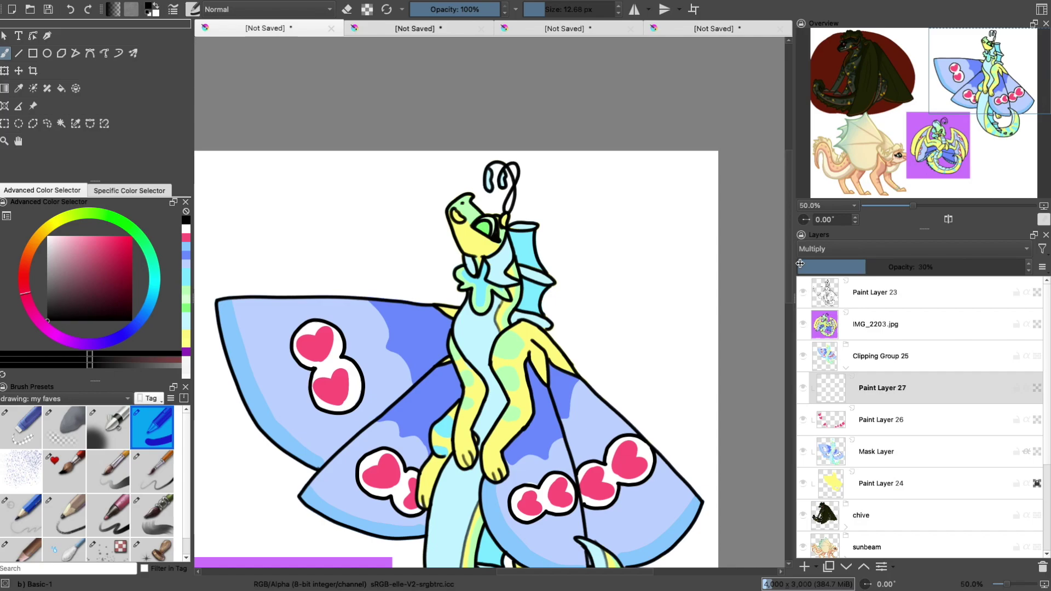
- Using sky blue and the Basic-5 Size brush at 100%, shade the fin rim, collar and neck
click(110, 222)
click(108, 253)
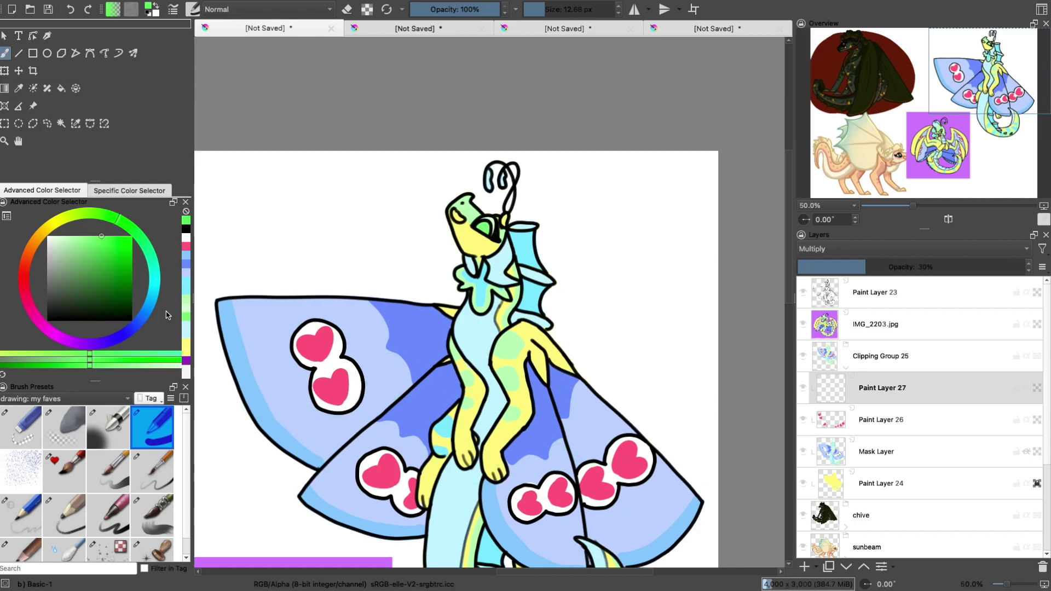
click(147, 311)
click(64, 471)
scroll(474, 217, up, 2)
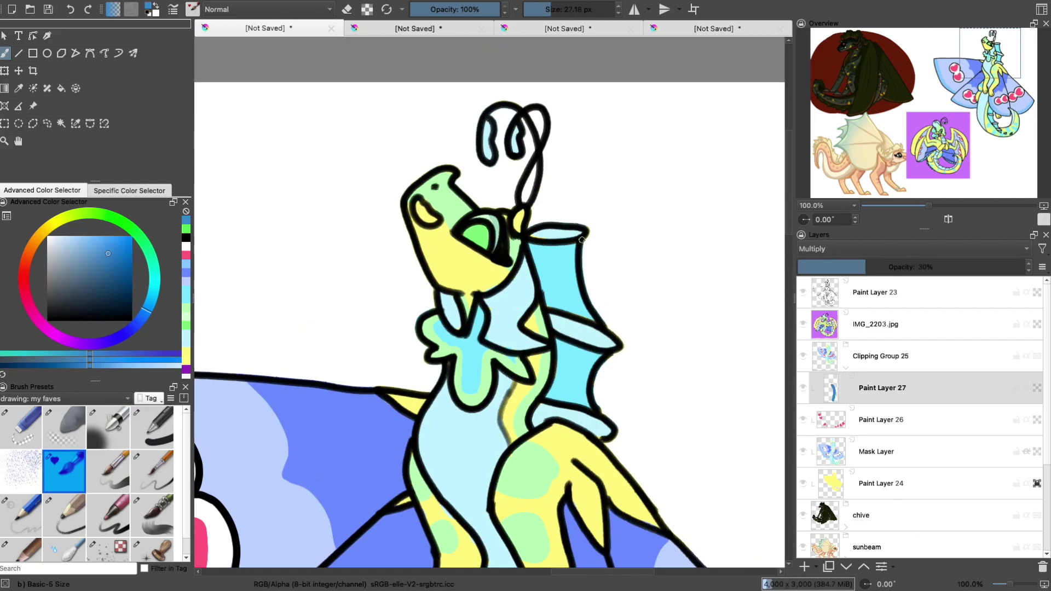
drag(530, 248, 575, 251)
mouse_move(430, 345)
mouse_down()
mouse_move(525, 320)
mouse_move(504, 388)
mouse_move(443, 399)
mouse_move(476, 416)
mouse_up()
drag(410, 419, 397, 411)
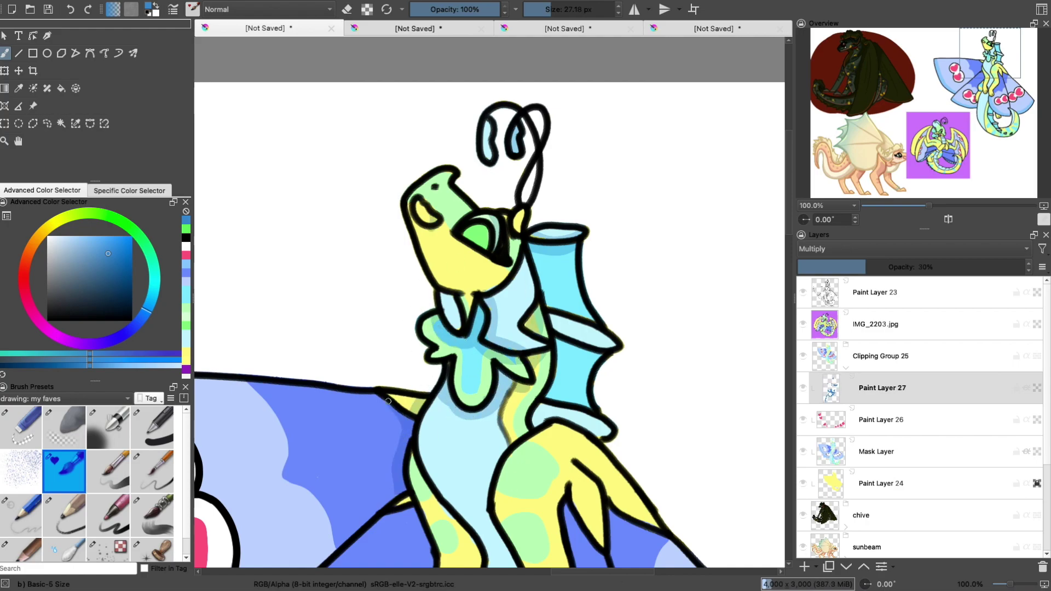
- Shade the dragon's body and legs with blue strokes
scroll(501, 420, down, 4)
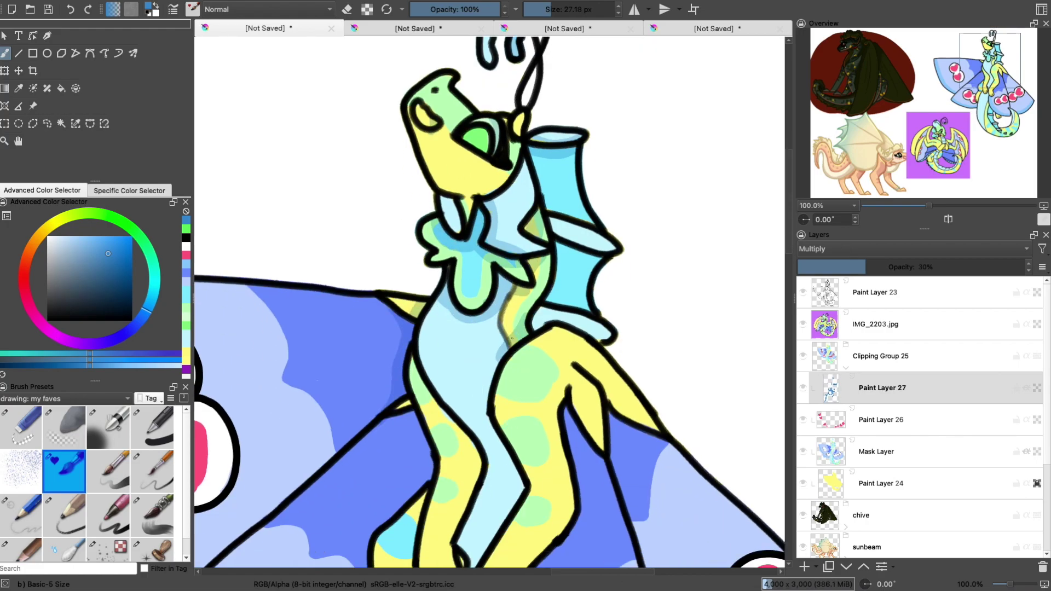
mouse_move(547, 218)
mouse_down()
mouse_move(610, 251)
mouse_move(545, 300)
mouse_up()
scroll(600, 335, down, 2)
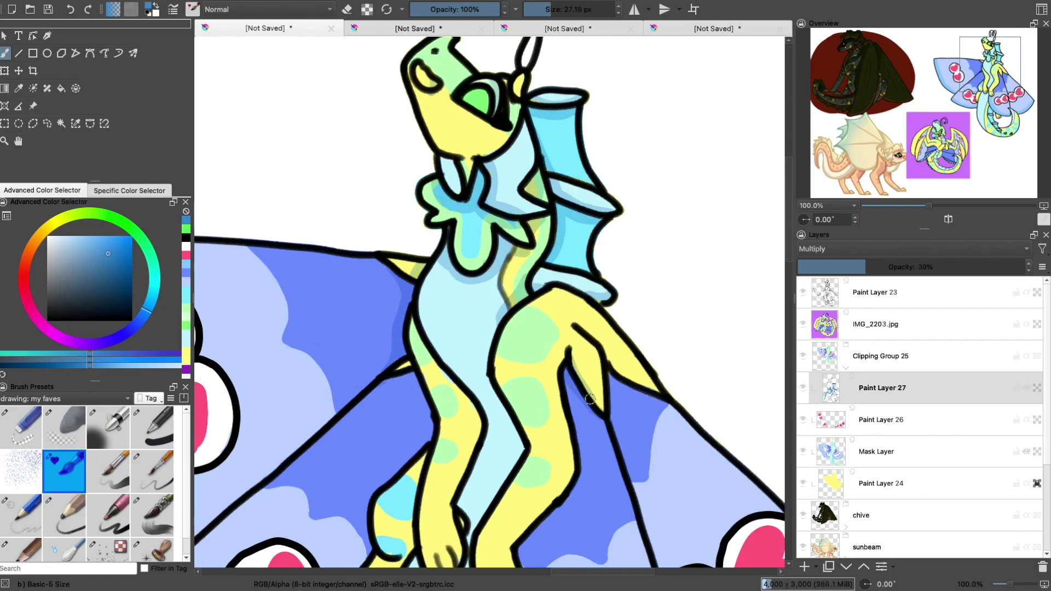
mouse_move(583, 358)
mouse_down()
mouse_move(572, 454)
mouse_move(636, 396)
mouse_move(635, 432)
mouse_up()
scroll(602, 416, down, 5)
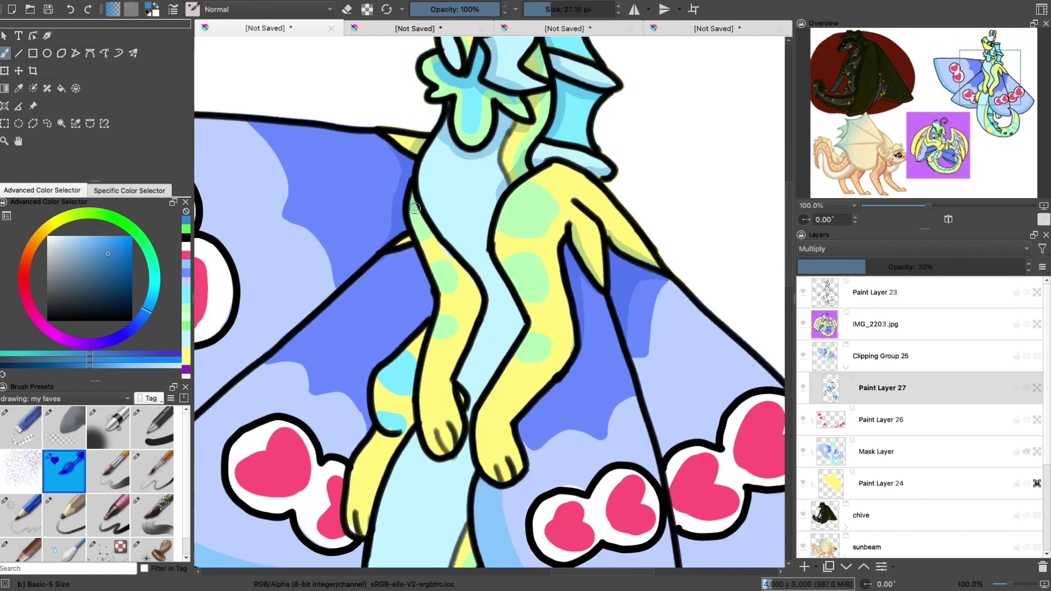
mouse_move(416, 208)
mouse_down()
mouse_move(468, 391)
mouse_move(454, 465)
mouse_up()
drag(572, 367, 537, 420)
- Shade the lower wing's bottom and inner edge and the lower-right wing's bottom edge
key(minus)
scroll(492, 355, down, 3)
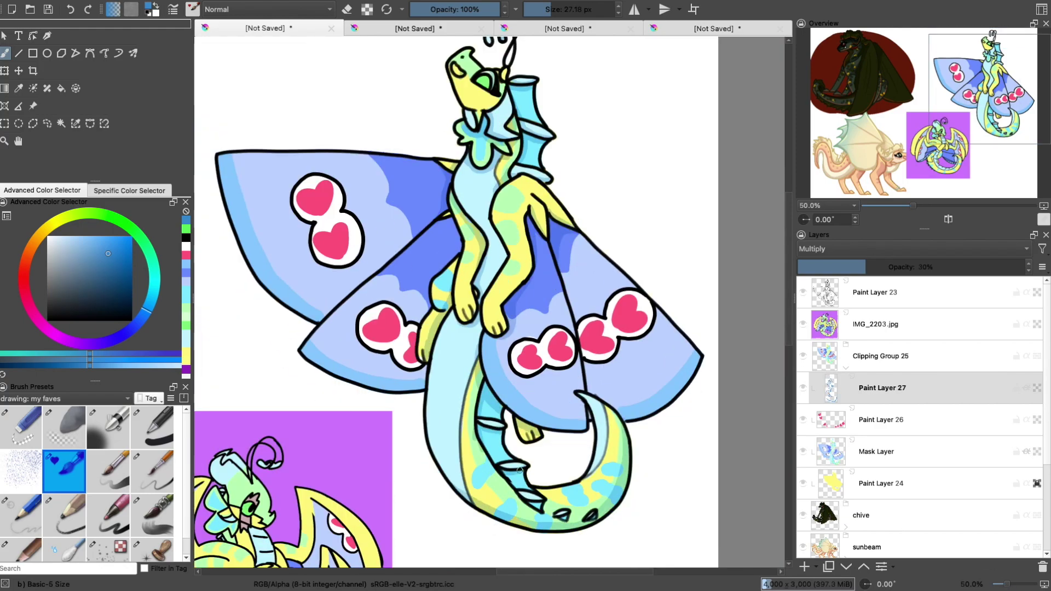
mouse_move(427, 385)
mouse_down()
mouse_move(403, 268)
mouse_move(416, 356)
mouse_move(416, 257)
mouse_move(438, 230)
mouse_move(443, 169)
mouse_move(328, 312)
mouse_move(405, 180)
mouse_move(295, 322)
mouse_up()
drag(666, 383, 589, 418)
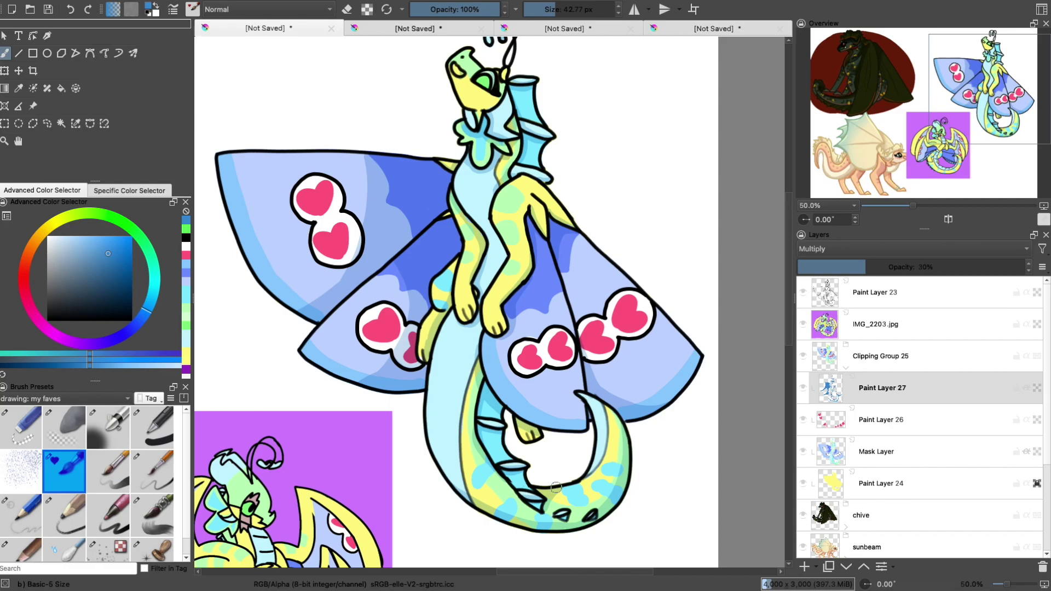
key(/)
- Lighten the upper wing's shading near the body edge with a smaller Eraser Soft
mouse_move(364, 186)
mouse_down()
mouse_move(328, 285)
mouse_move(304, 293)
mouse_move(362, 164)
mouse_up()
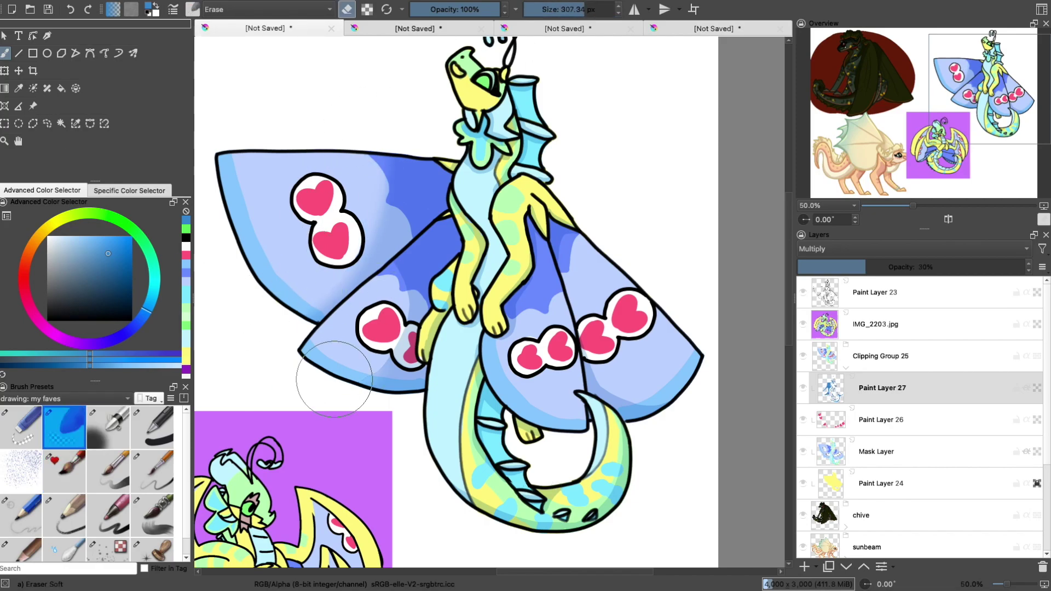
key([)
key([)
key([)
key([)
drag(408, 269, 400, 325)
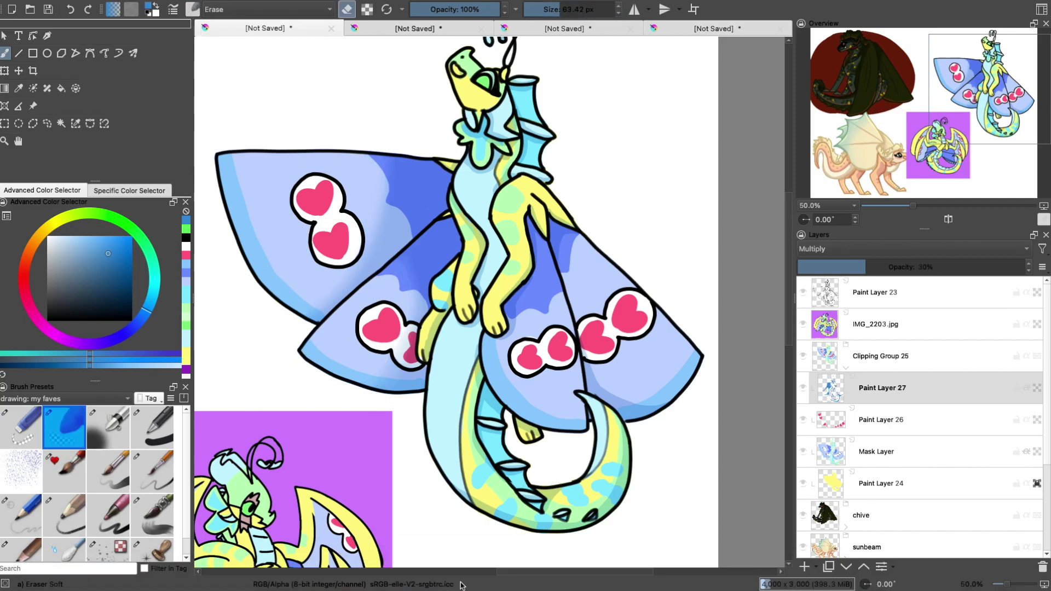
- Add a Basic-5 shading stroke by the body, then create Addition Paint Layer 28 with pink Charcoal Pencil Medium
key(/)
drag(501, 290, 489, 224)
key(Insert)
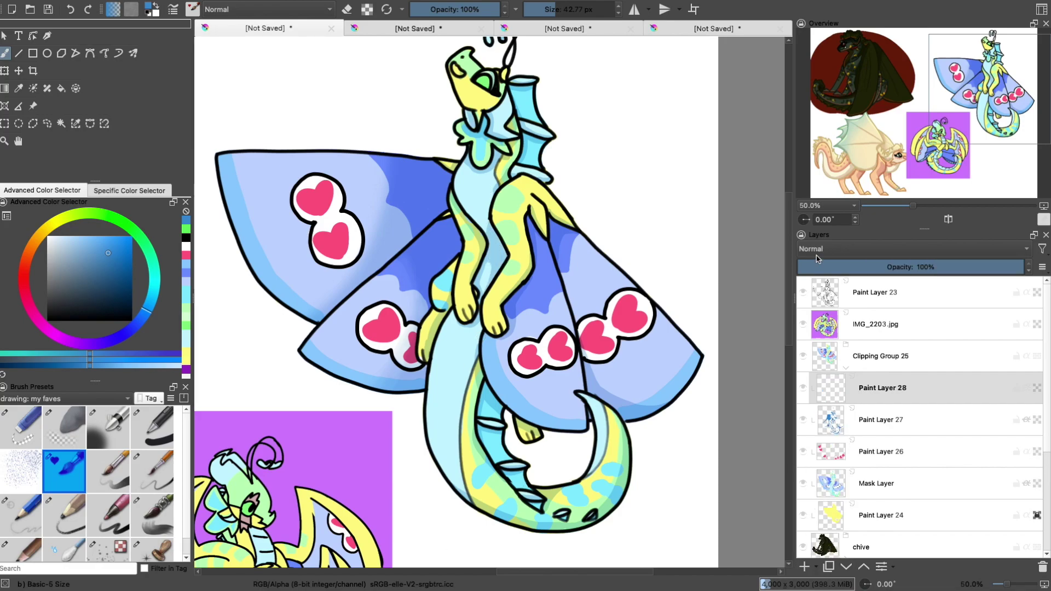
key(h)
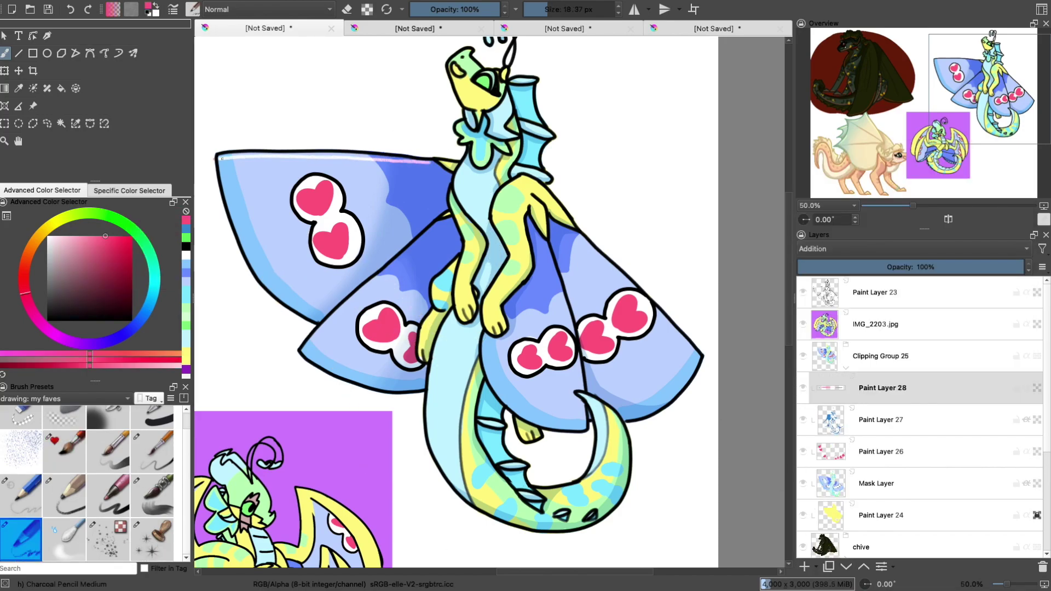